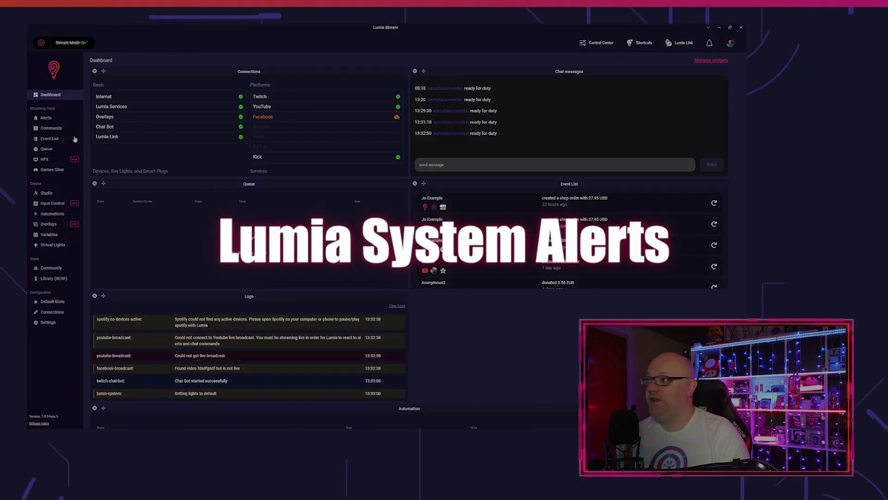
# Open the system alerts and review the opening alert's Lumia automation actions list.
pyautogui.click(49, 119)
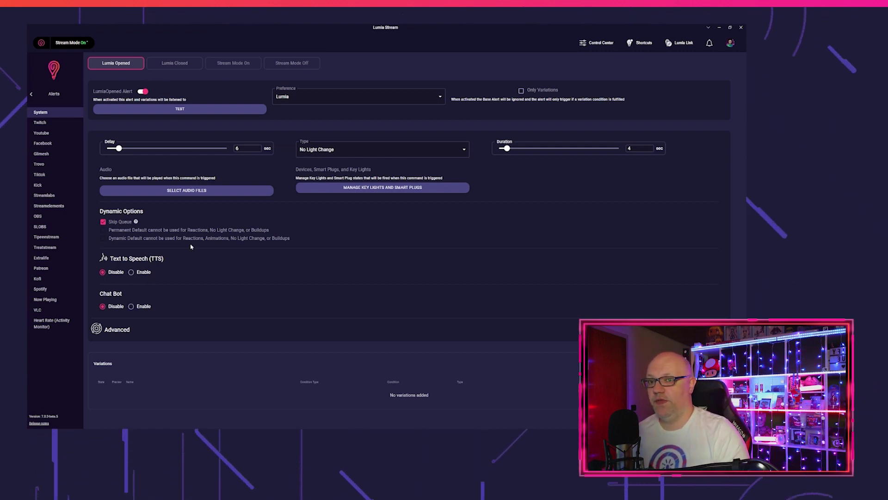
pyautogui.click(212, 332)
pyautogui.click(212, 357)
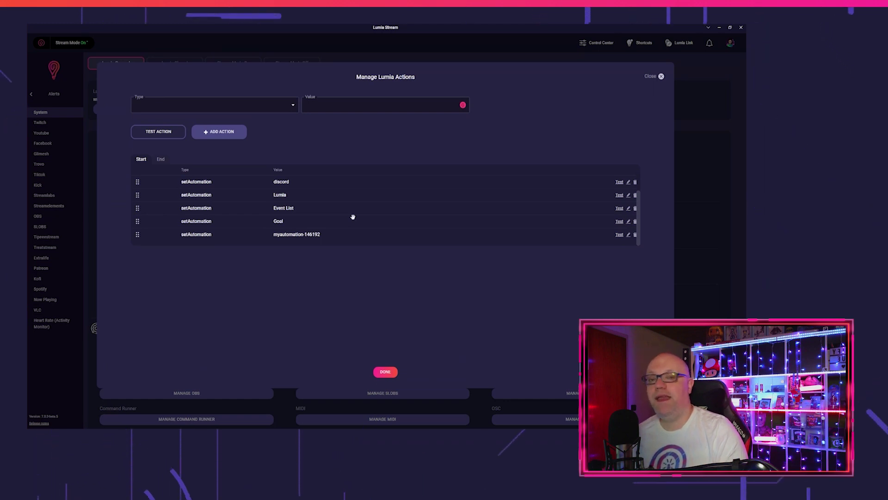
pyautogui.scroll(3, 352, 217)
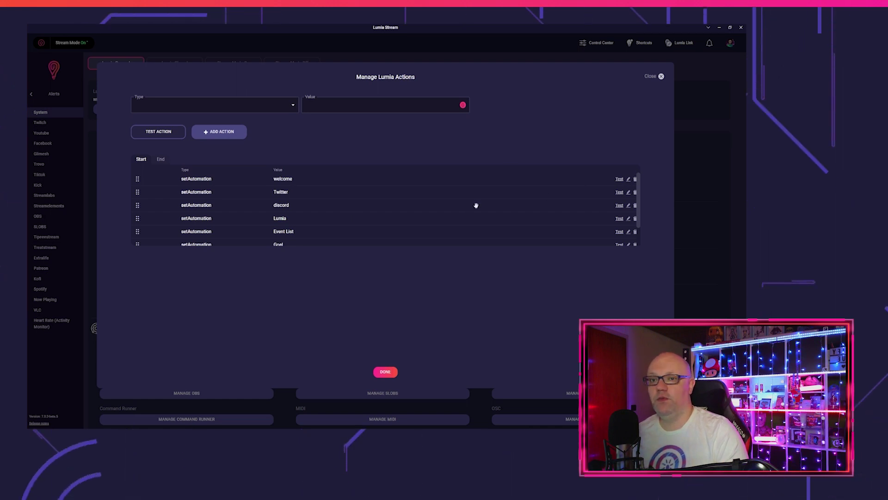
# Close the actions list and show the Lumia Closed alert (Scene, Fruits, 4-second duration).
pyautogui.click(652, 75)
pyautogui.click(396, 252)
pyautogui.click(174, 63)
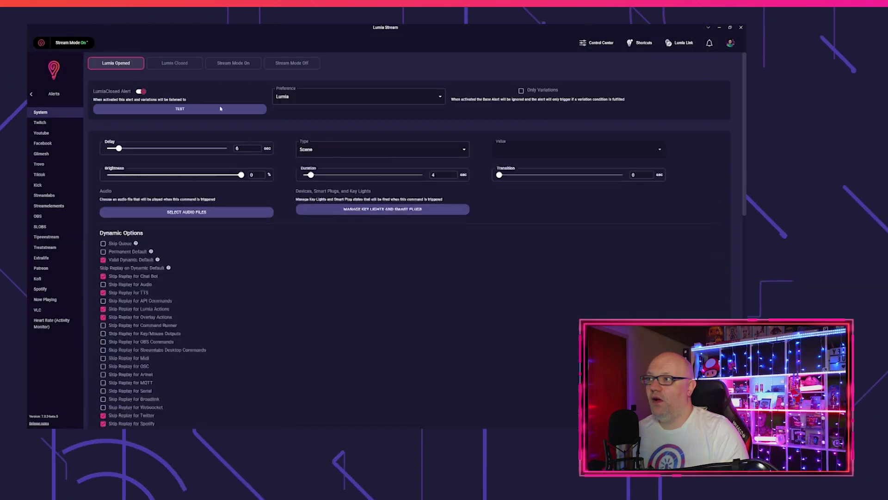
pyautogui.click(244, 147)
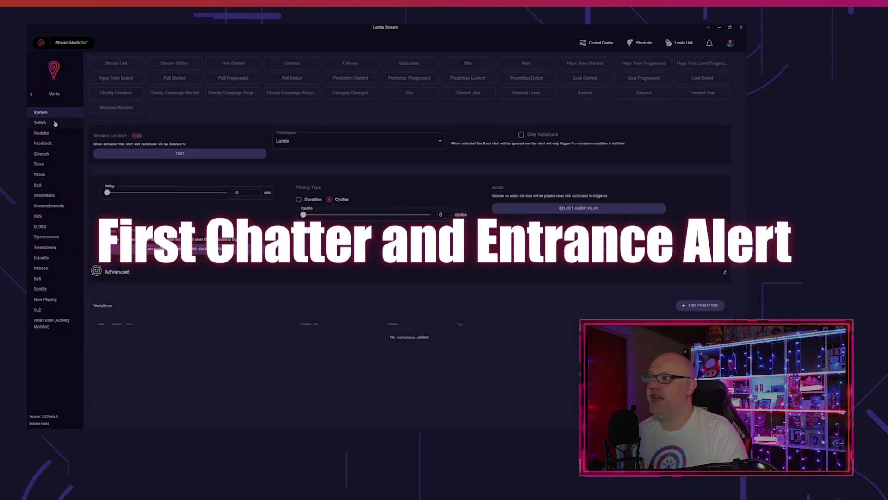
# Open the Twitch alerts and browse the First Chatter alert settings.
pyautogui.click(40, 122)
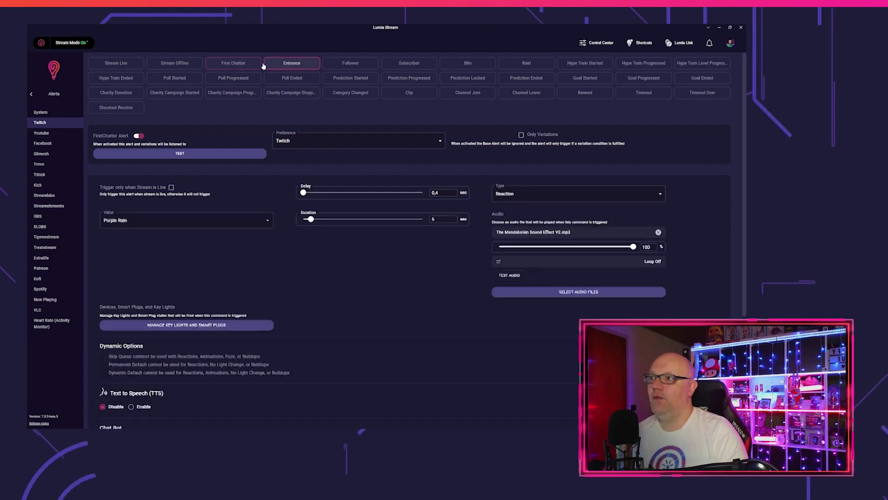
pyautogui.click(234, 63)
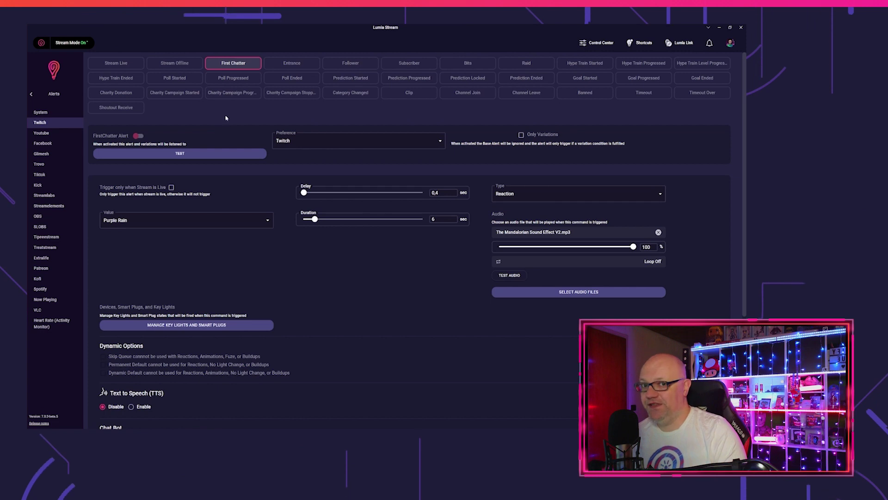
pyautogui.click(291, 64)
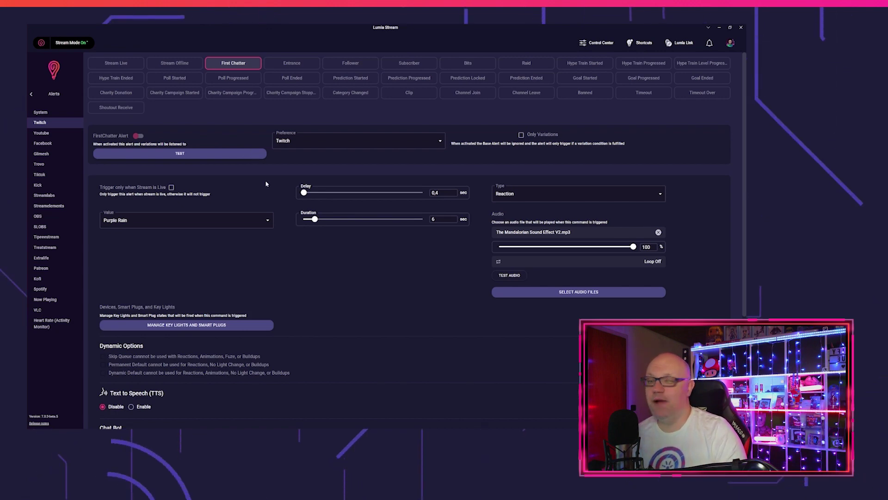
pyautogui.scroll(-5, 272, 191)
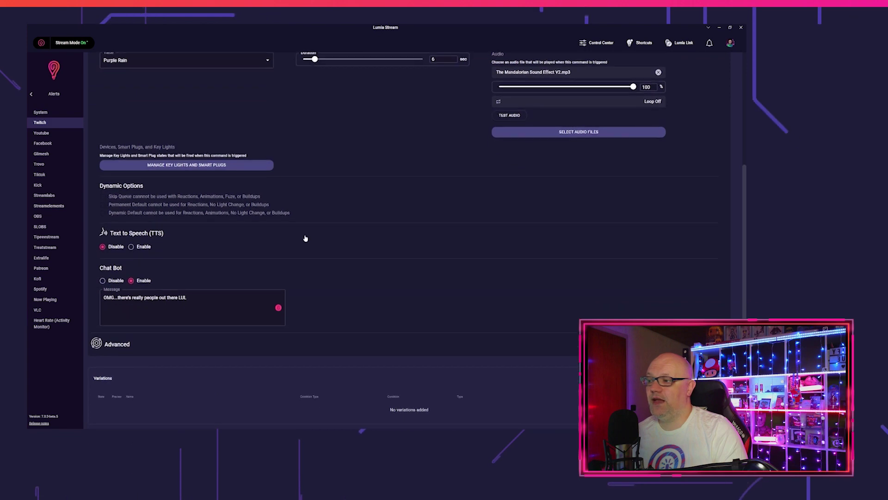
pyautogui.scroll(6, 398, 252)
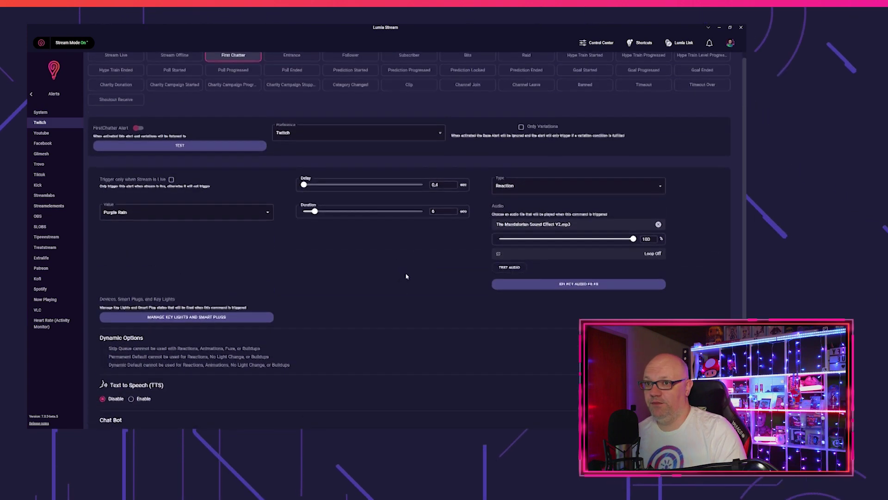
pyautogui.scroll(-6, 430, 282)
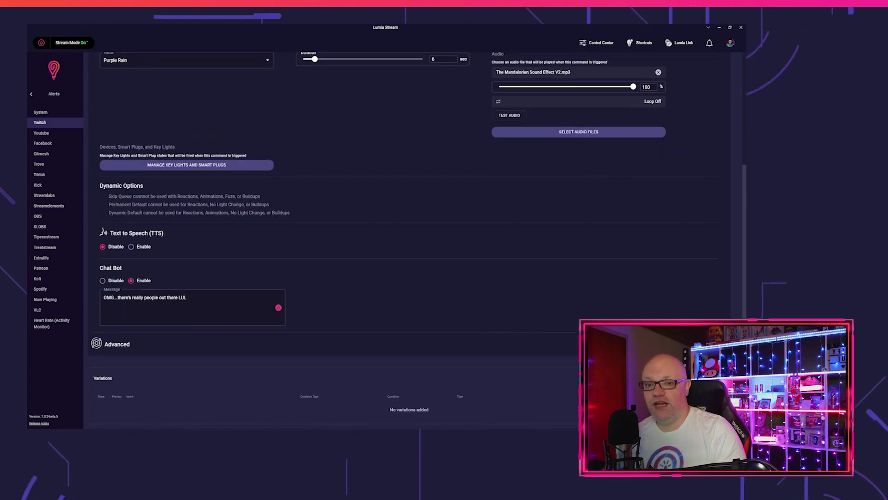
# Try adding a variation, cancel it, and scroll to the Entrance alert's three variations.
pyautogui.click(710, 378)
pyautogui.click(367, 129)
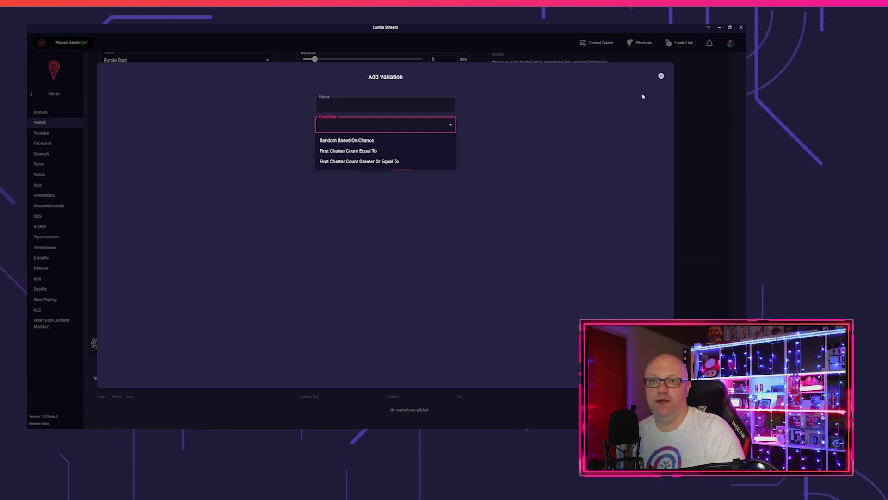
pyautogui.click(661, 77)
pyautogui.click(661, 76)
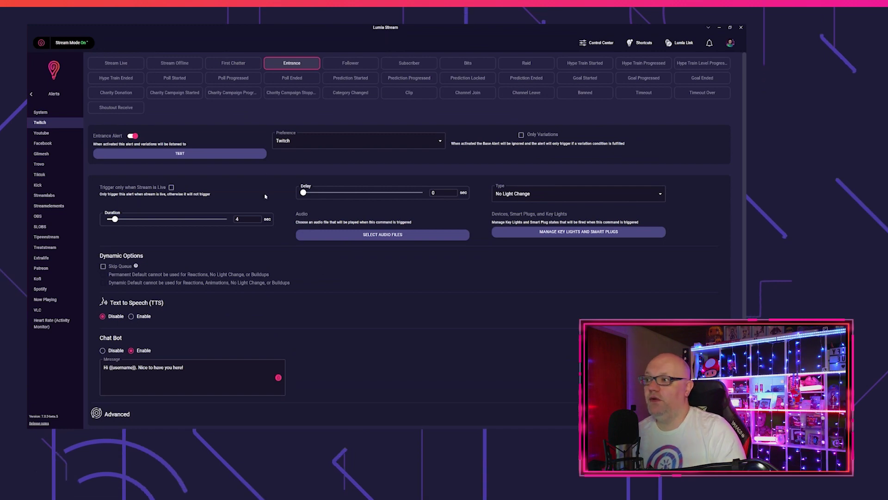
pyautogui.scroll(-1, 273, 213)
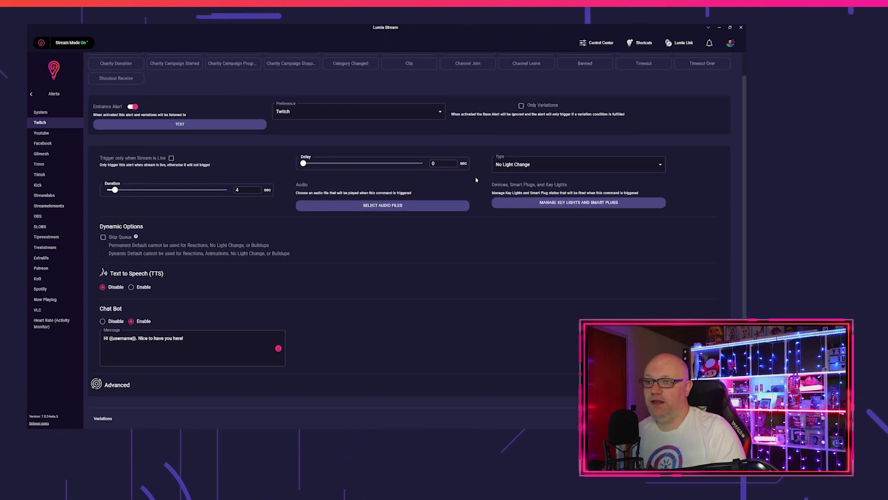
pyautogui.scroll(-2, 472, 185)
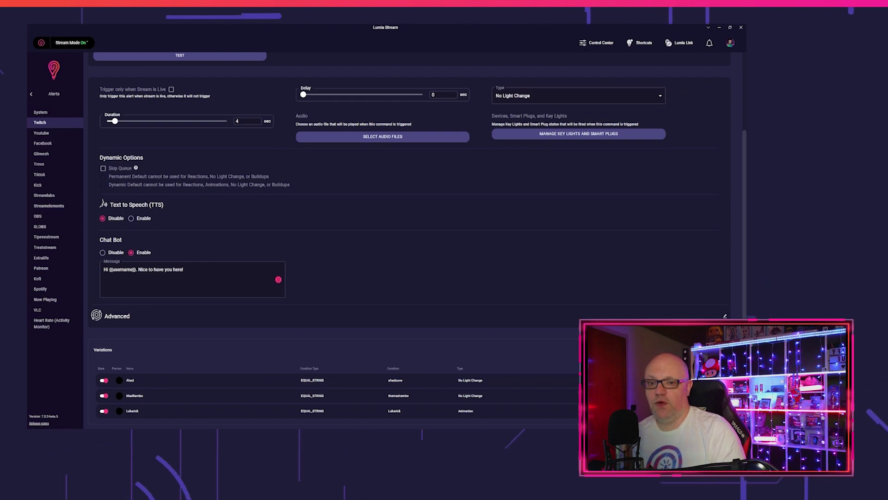
pyautogui.click(709, 379)
pyautogui.scroll(-3, 388, 295)
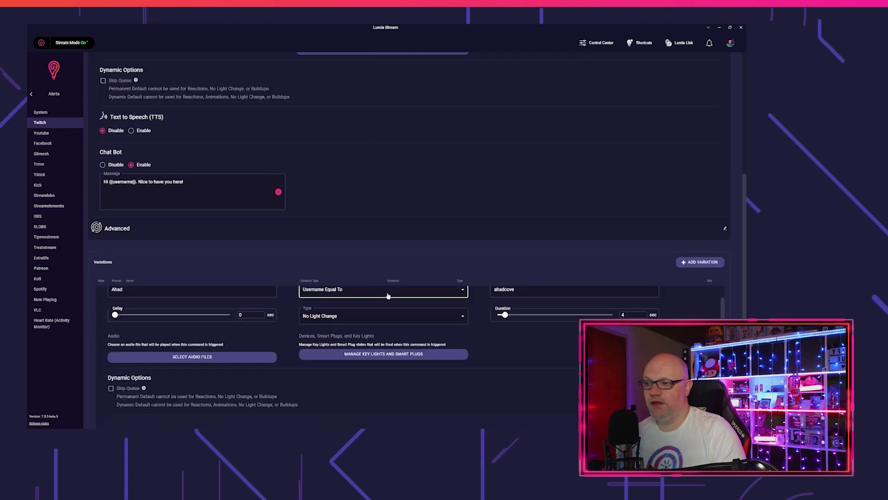
pyautogui.click(699, 261)
pyautogui.click(415, 146)
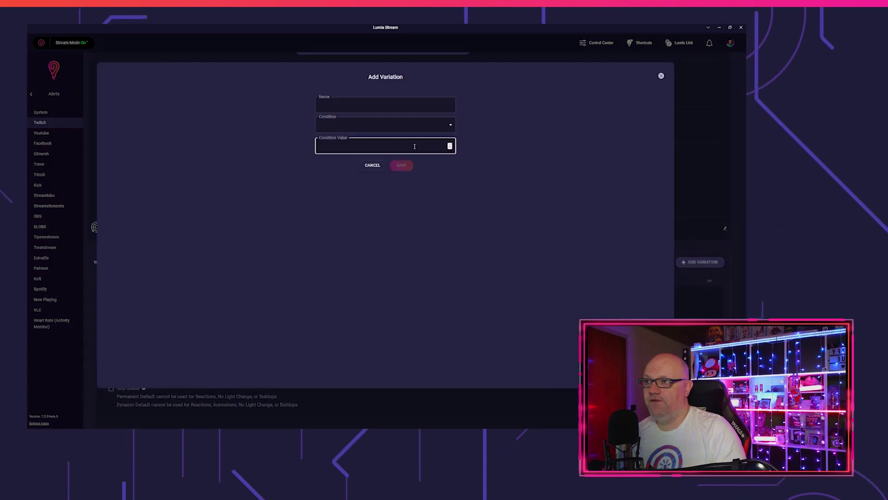
pyautogui.click(362, 106)
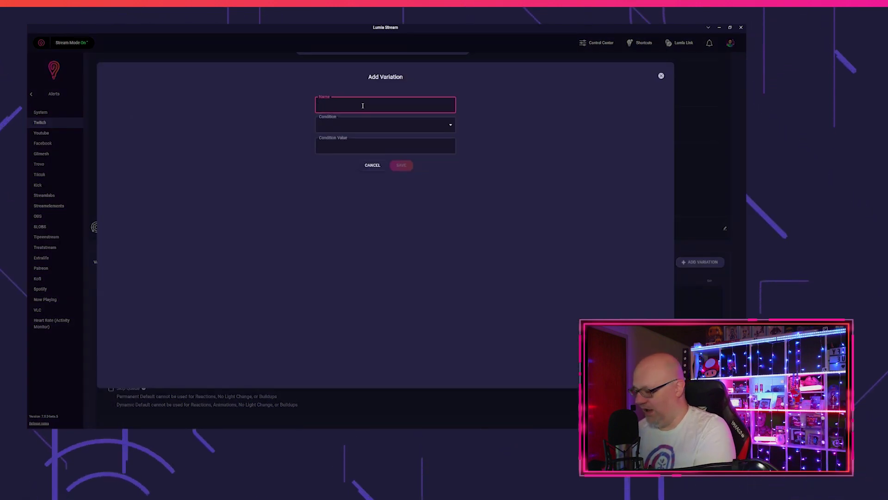
pyautogui.write('Gronkh')
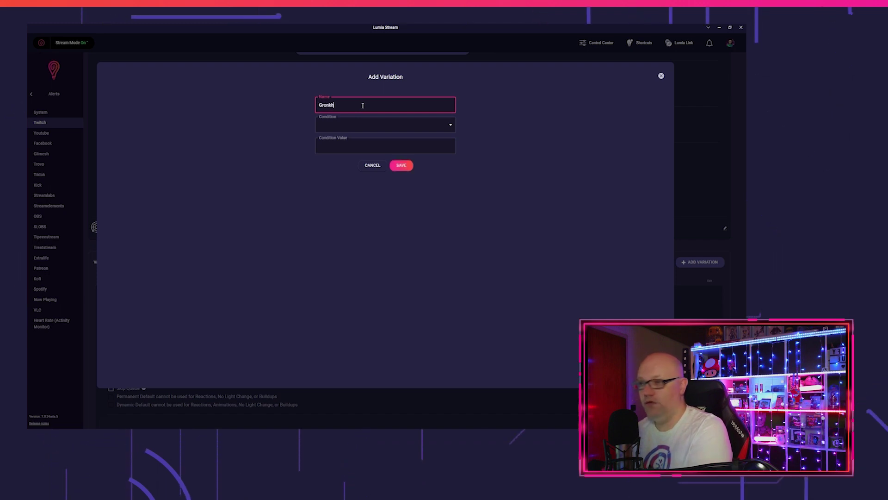
pyautogui.click(358, 121)
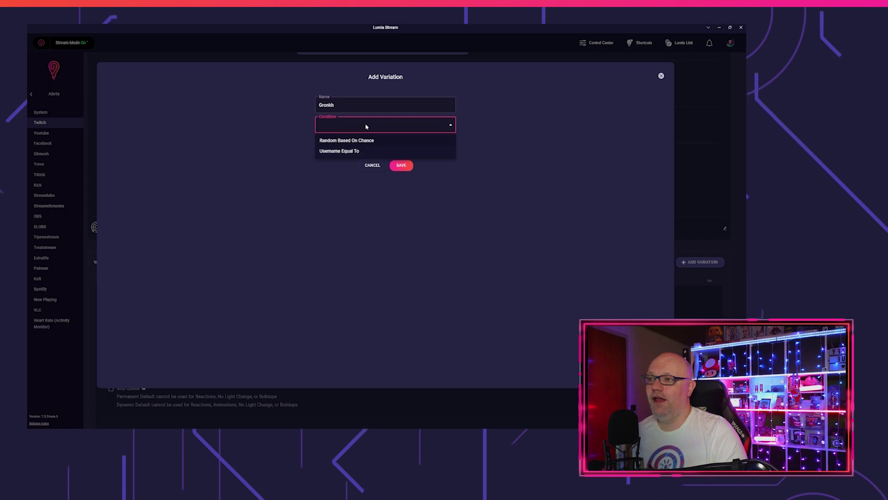
pyautogui.click(343, 152)
pyautogui.click(349, 147)
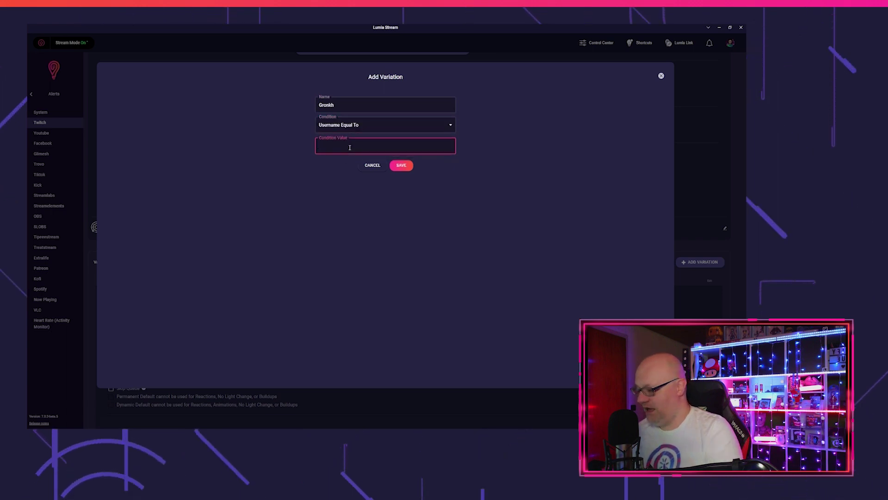
pyautogui.write('Gronkh')
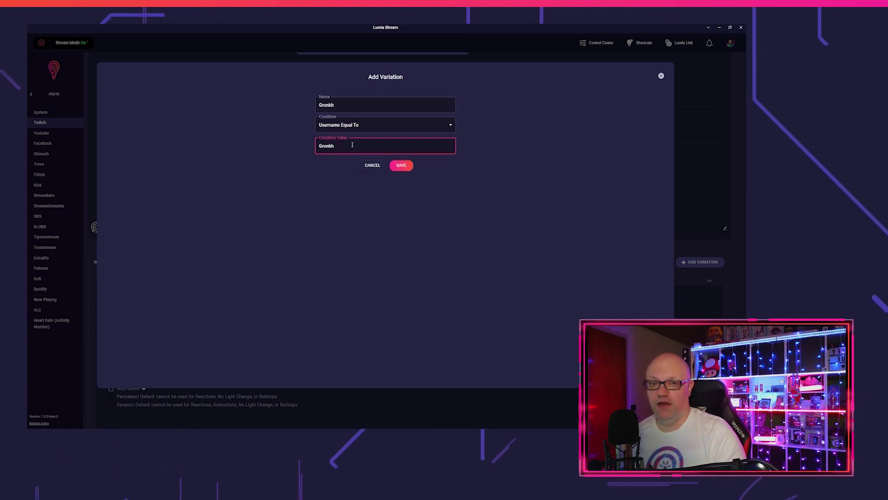
pyautogui.click(401, 166)
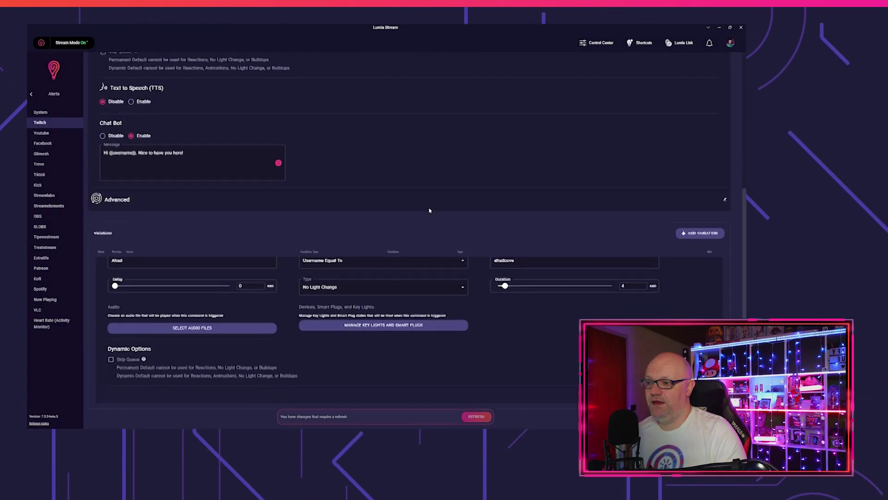
pyautogui.scroll(3, 717, 270)
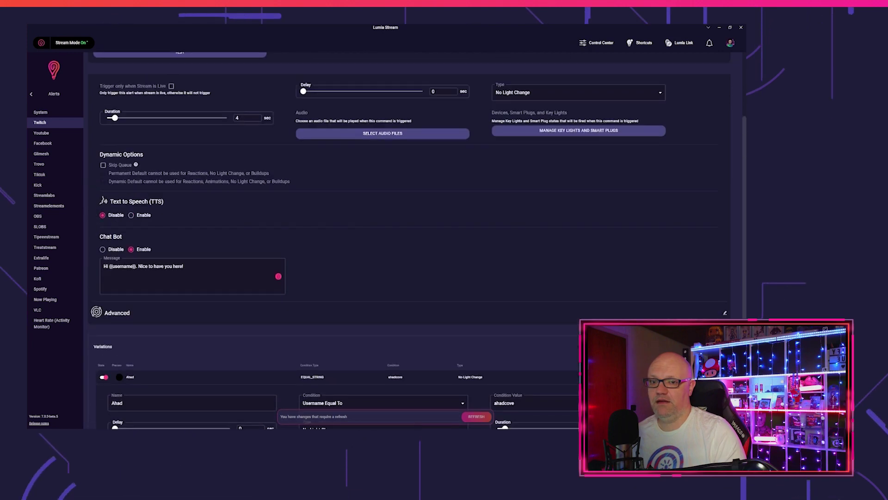
pyautogui.scroll(-1, 187, 369)
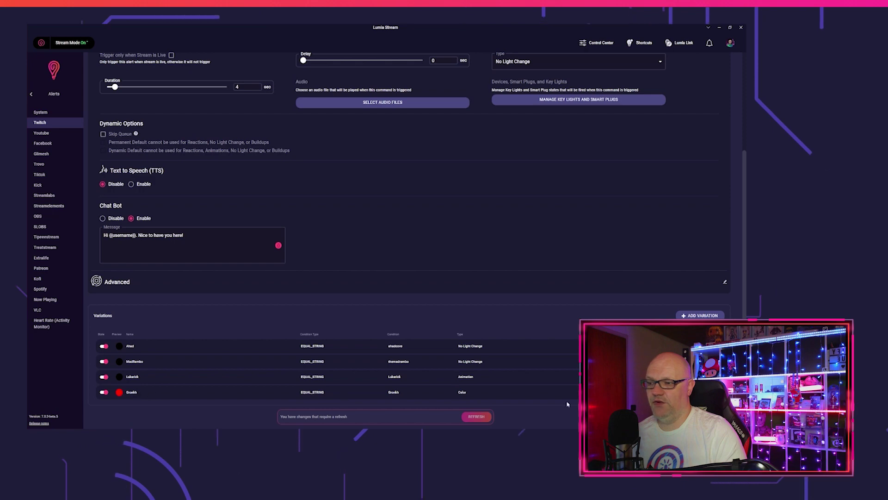
pyautogui.click(131, 392)
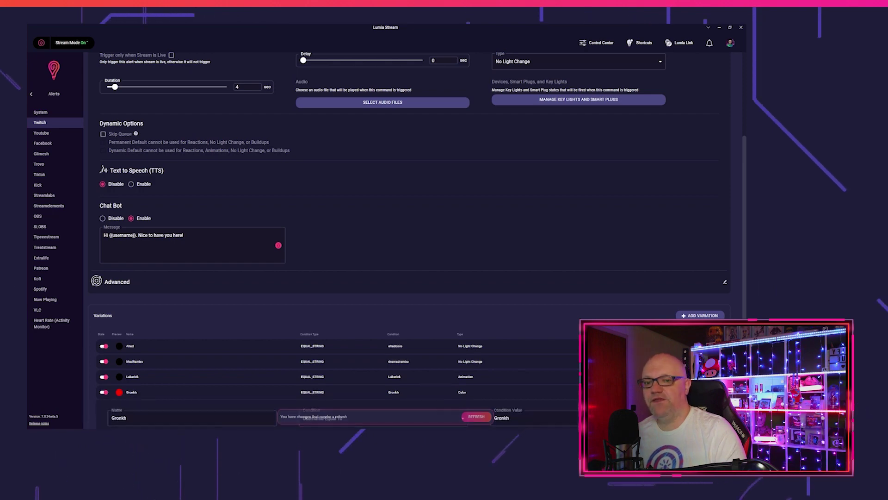
pyautogui.scroll(-5, 403, 372)
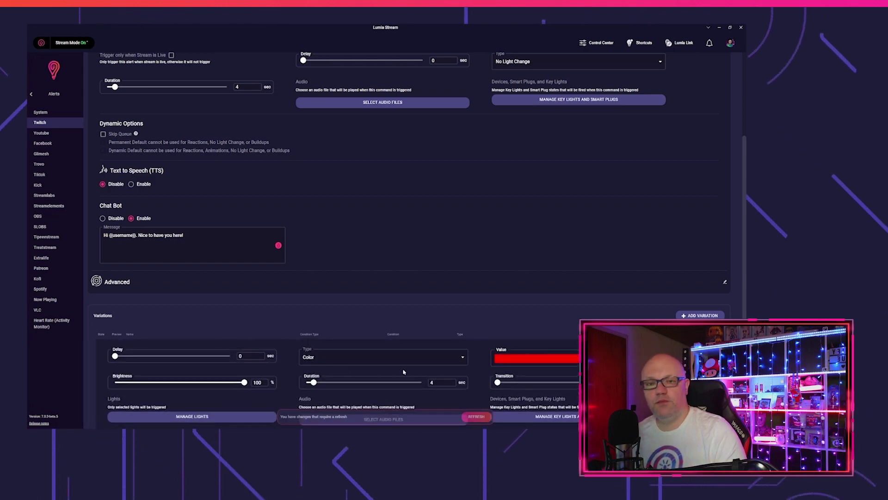
pyautogui.click(384, 358)
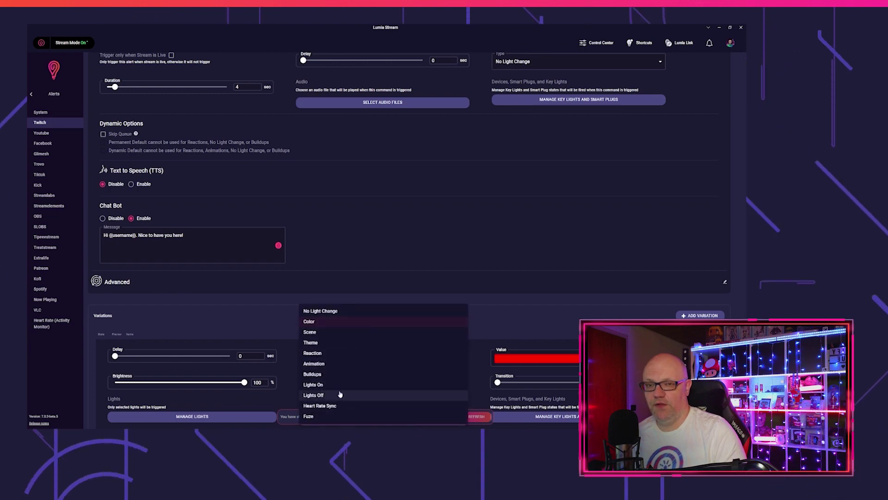
pyautogui.scroll(3, 298, 114)
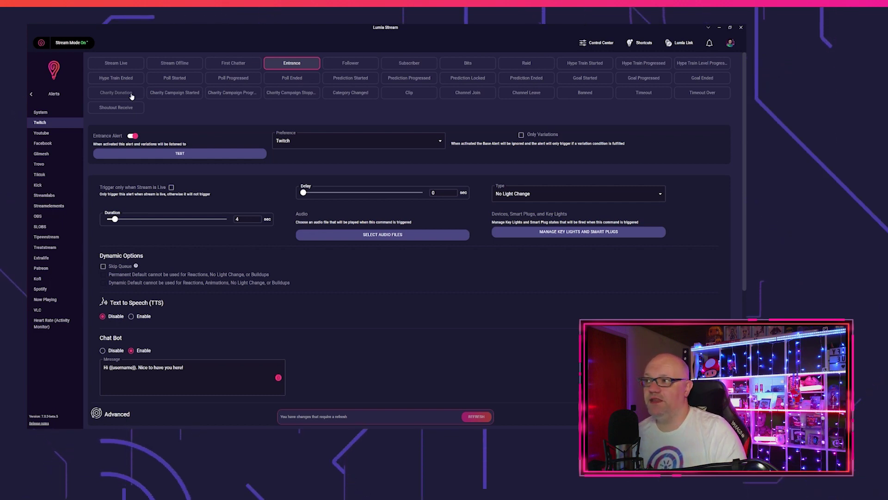
pyautogui.click(131, 94)
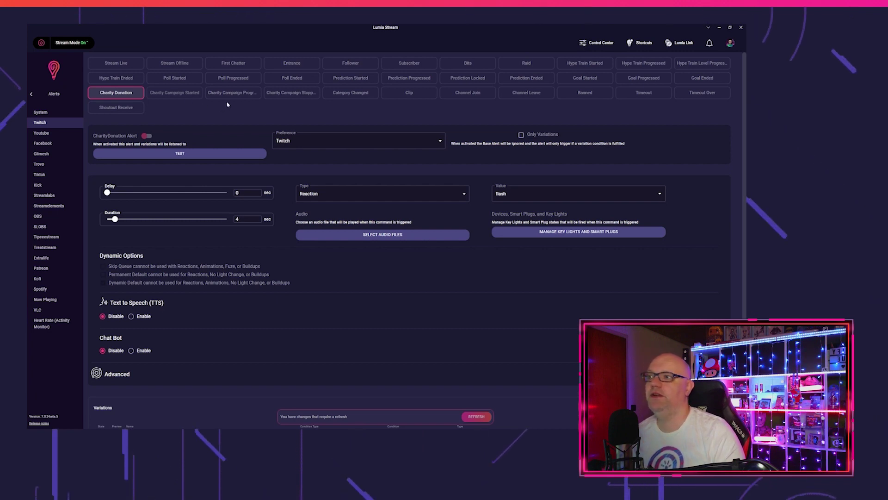
# Review the Charity Campaign Progress and Stopped alerts, then open Kick's Entrance alert.
pyautogui.click(238, 94)
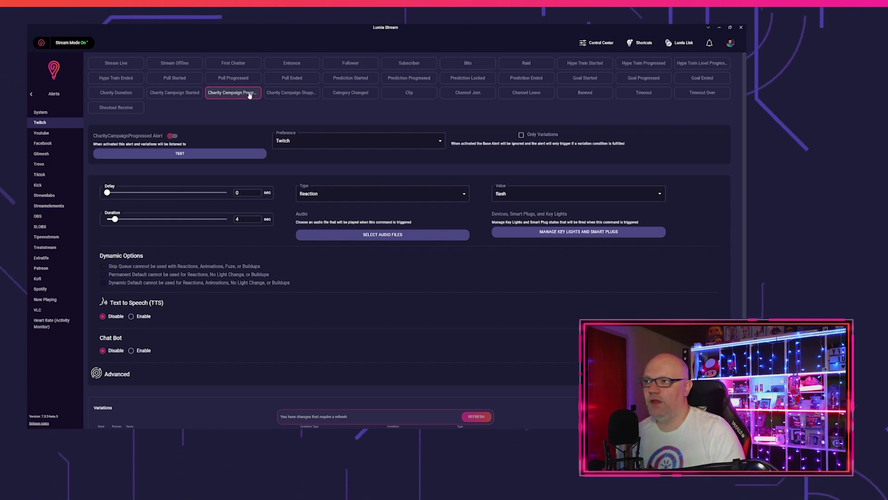
pyautogui.click(288, 94)
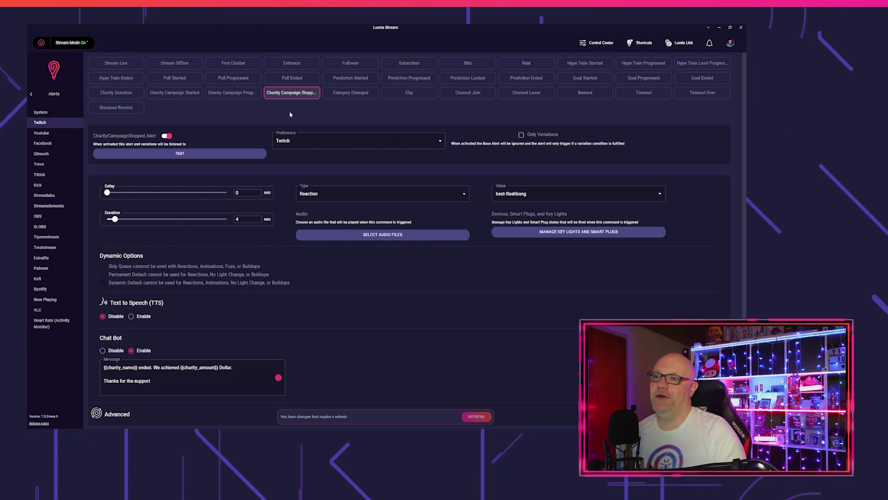
pyautogui.scroll(-1, 298, 175)
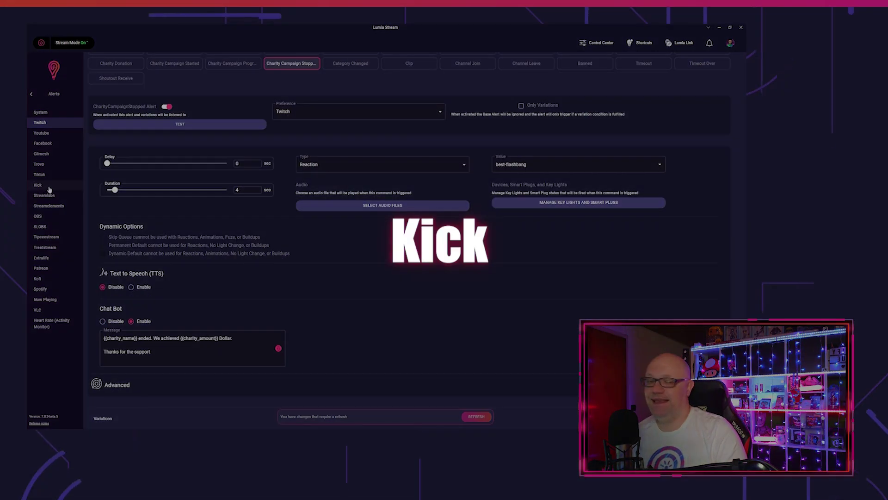
pyautogui.click(48, 186)
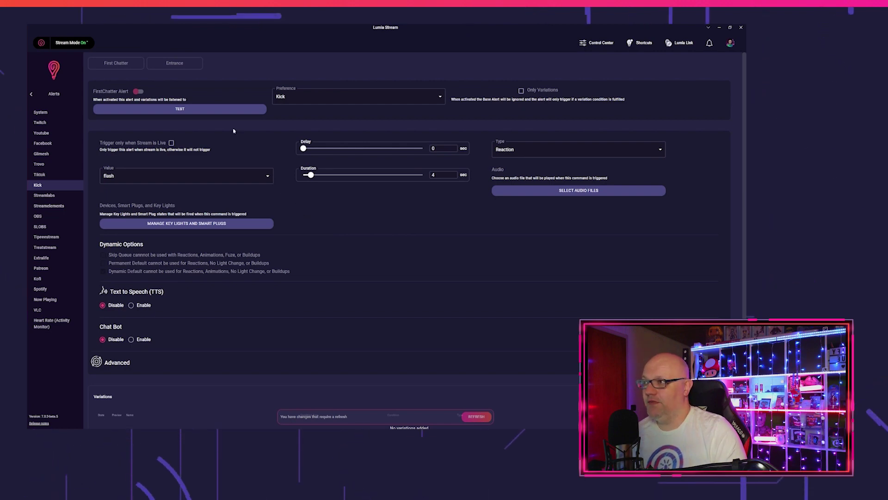
pyautogui.click(175, 65)
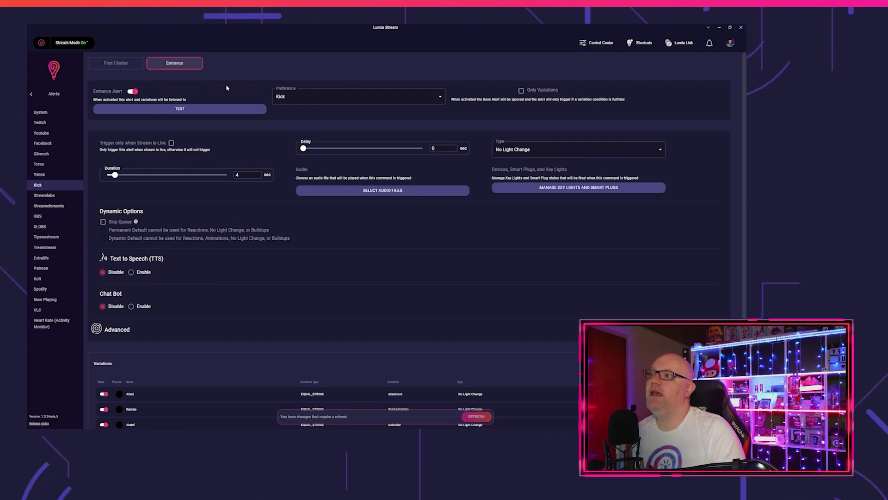
# Scroll through the Kick Entrance alert page, then go to the Chat Commands list.
pyautogui.scroll(-1, 226, 88)
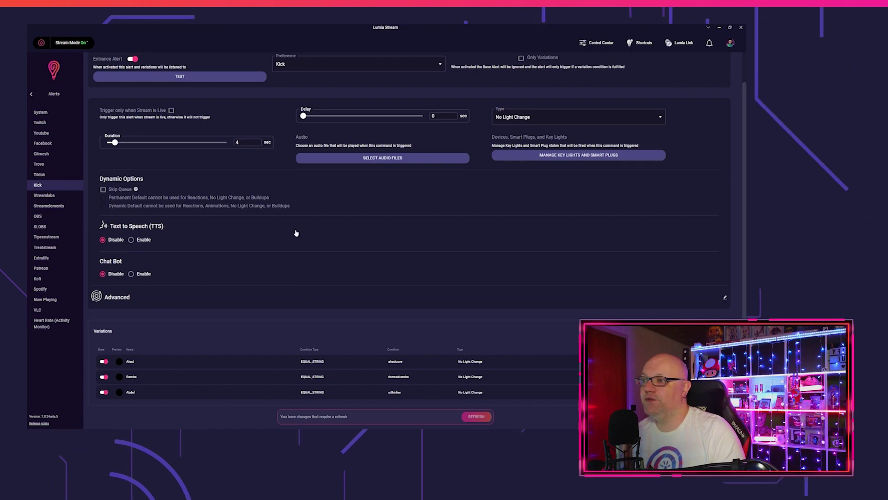
pyautogui.scroll(2, 295, 231)
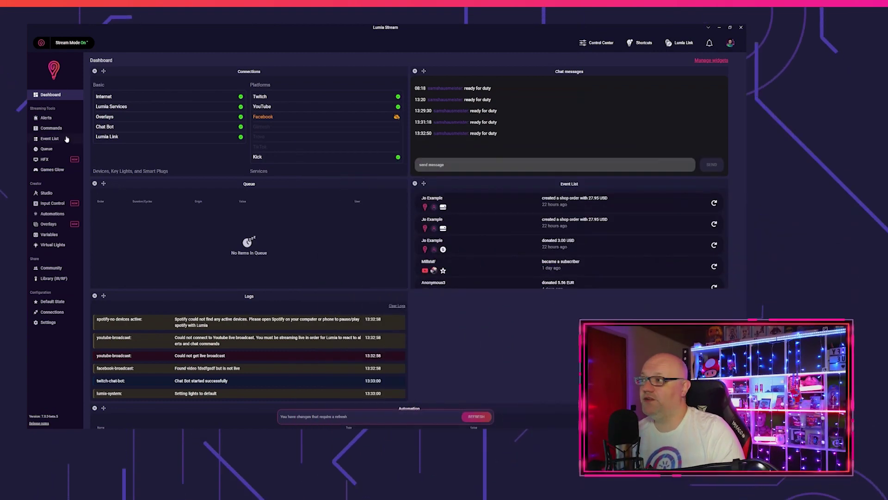
pyautogui.click(51, 128)
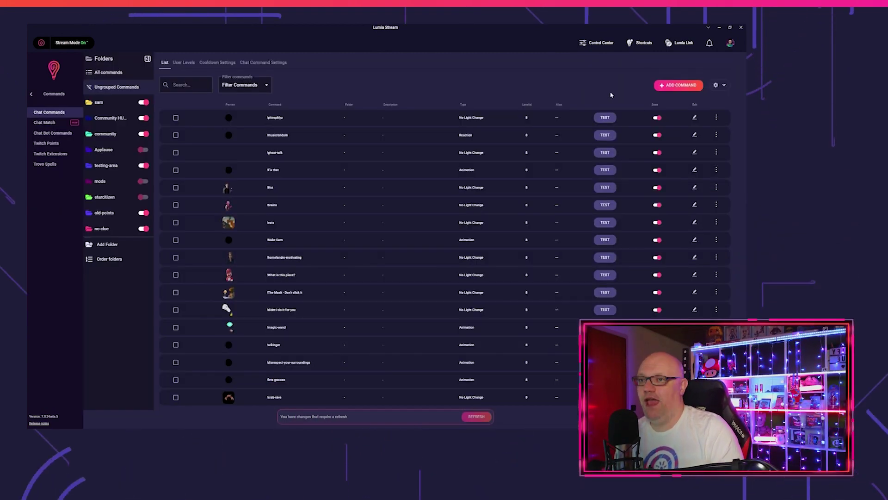
# Start a blank chat command from scratch, leaving 'Always start from scratch' off, then cancel.
pyautogui.click(676, 86)
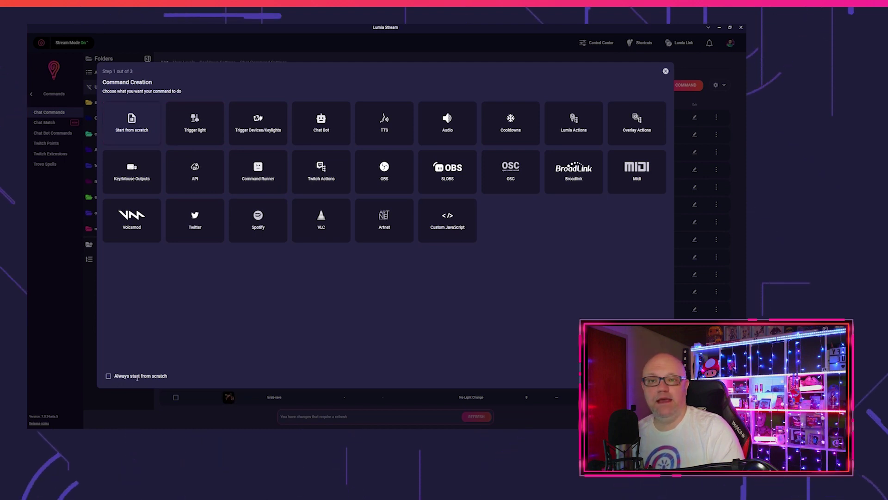
pyautogui.click(109, 376)
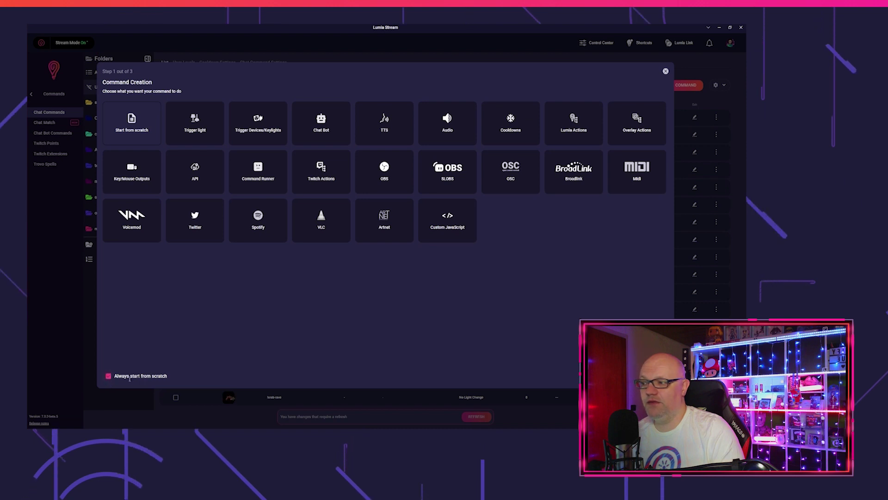
pyautogui.click(109, 376)
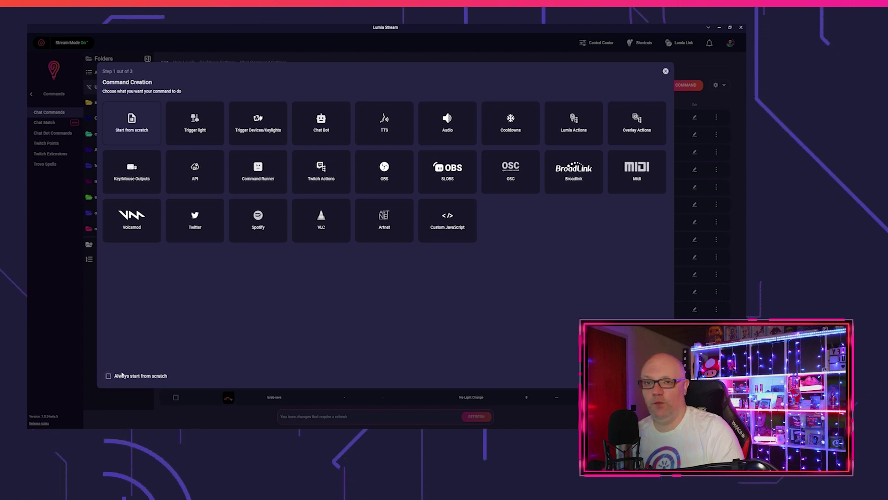
pyautogui.click(133, 126)
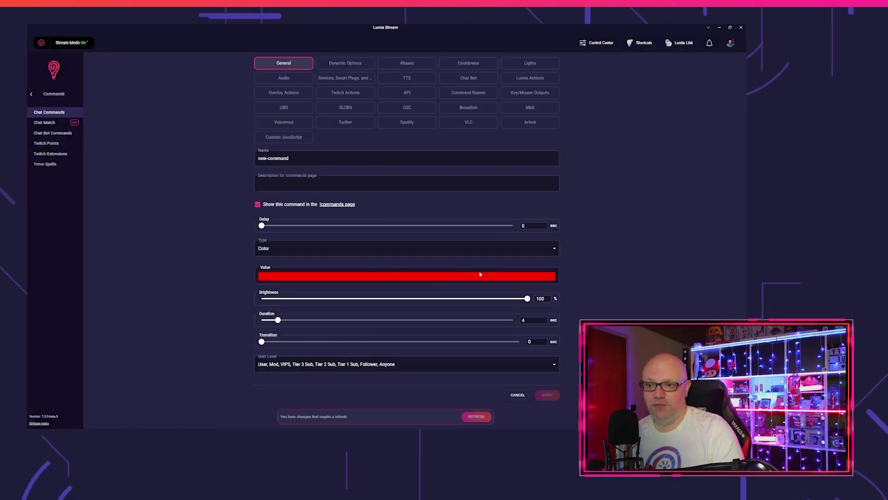
pyautogui.click(515, 396)
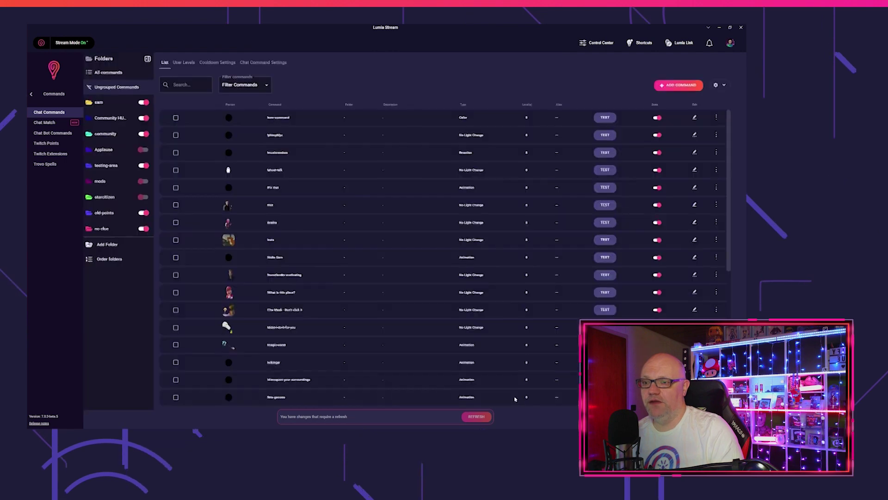
# Open the Command Creation dialog for another new chat command.
pyautogui.click(678, 85)
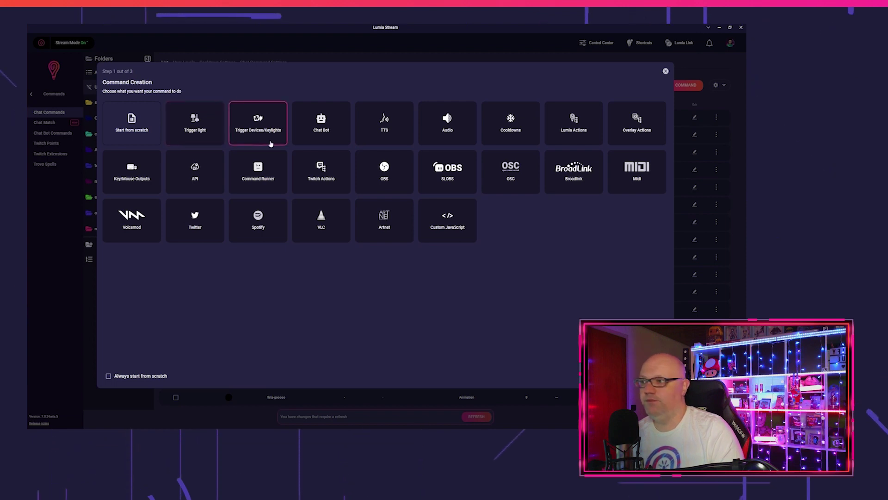
# Add a Trigger light action: colour #5640ff, 12% brightness, 0.2 s transition, all lights.
pyautogui.click(207, 128)
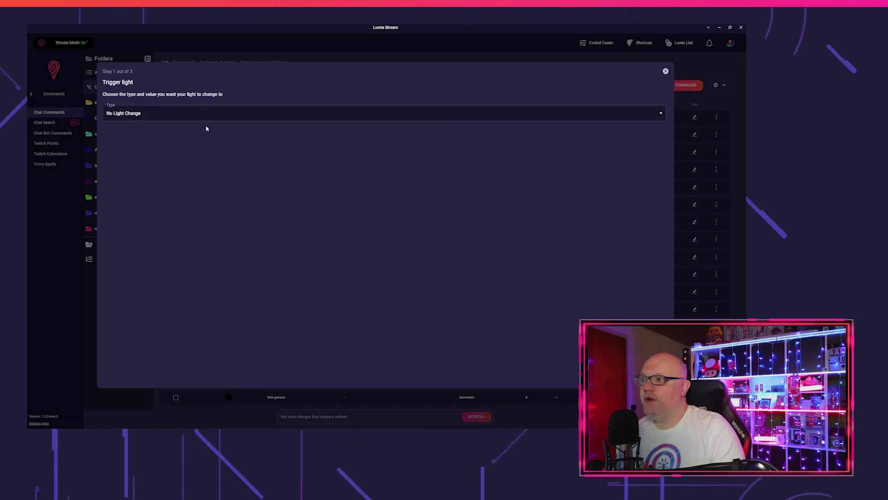
pyautogui.click(217, 115)
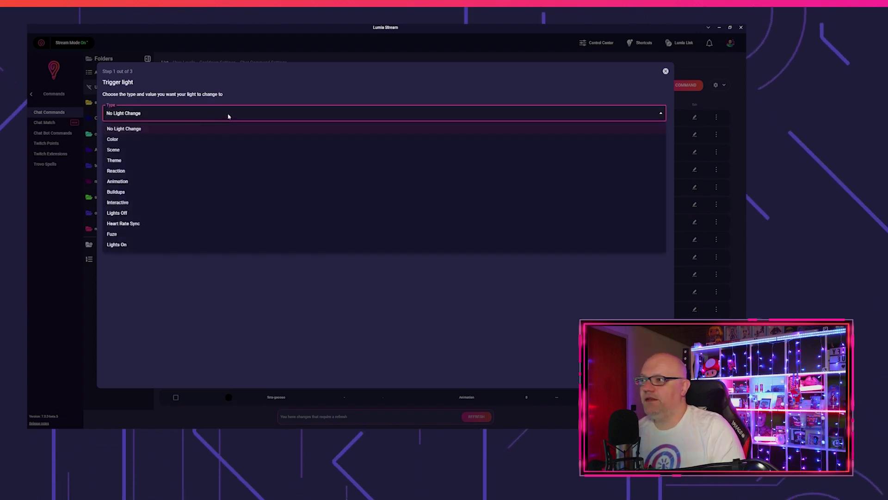
pyautogui.click(147, 143)
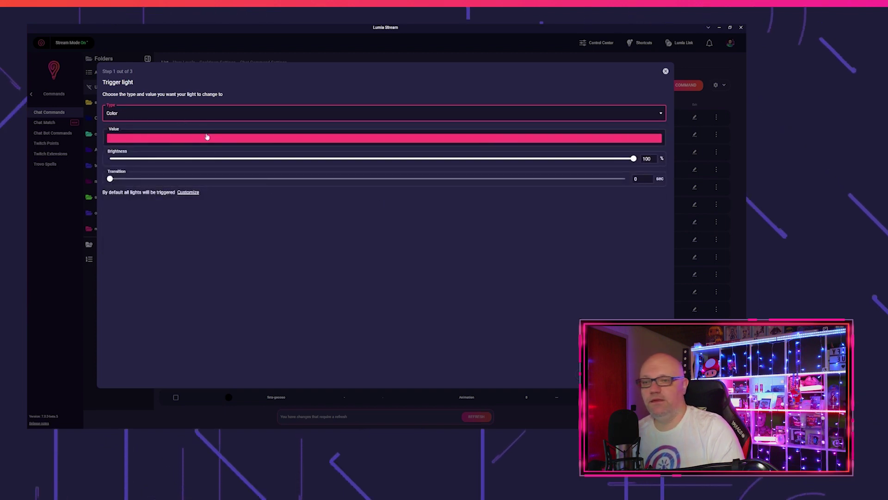
pyautogui.click(235, 141)
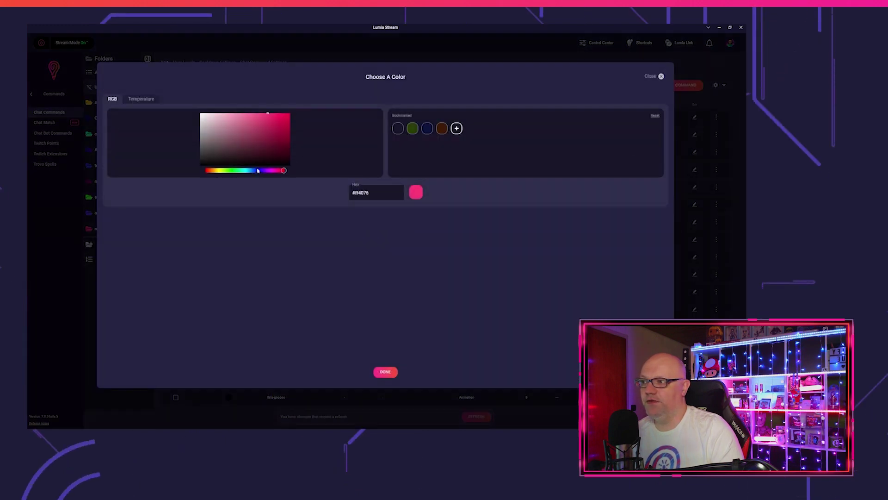
pyautogui.click(262, 171)
pyautogui.click(384, 372)
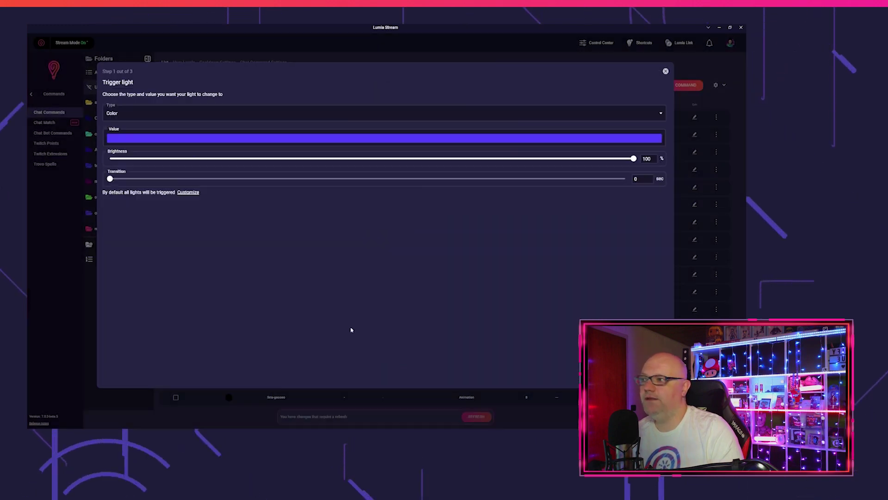
pyautogui.click(173, 159)
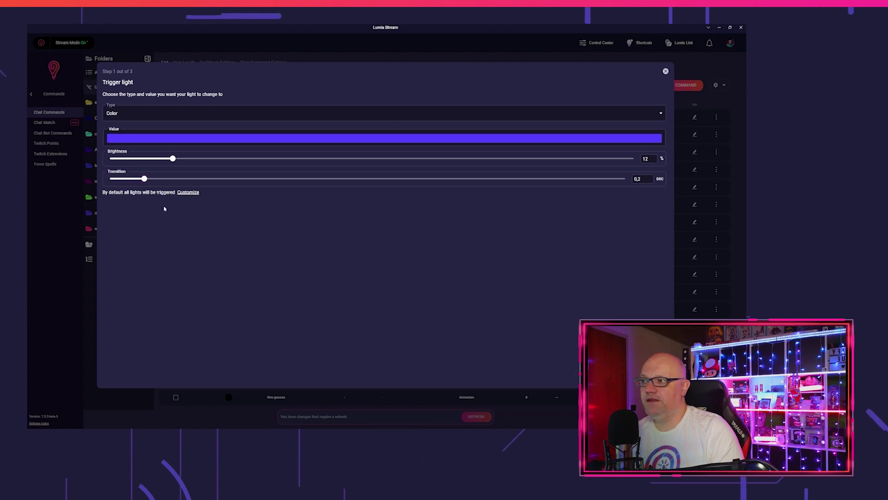
pyautogui.click(188, 192)
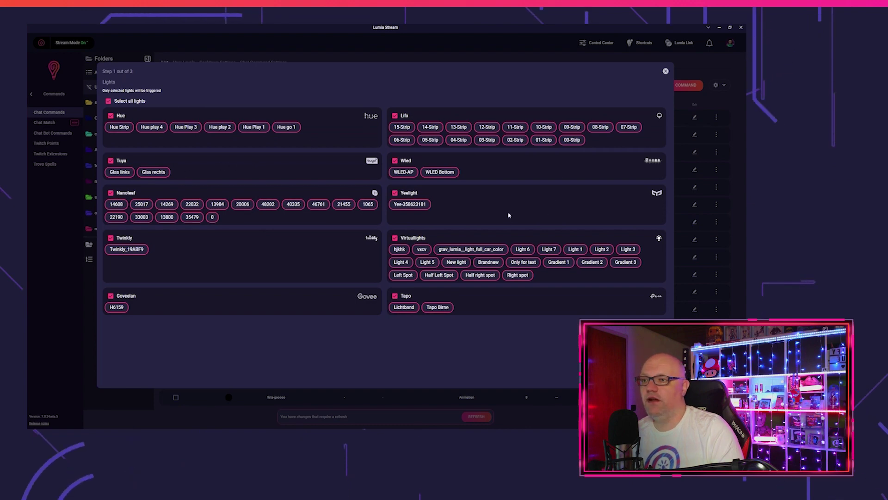
pyautogui.click(647, 374)
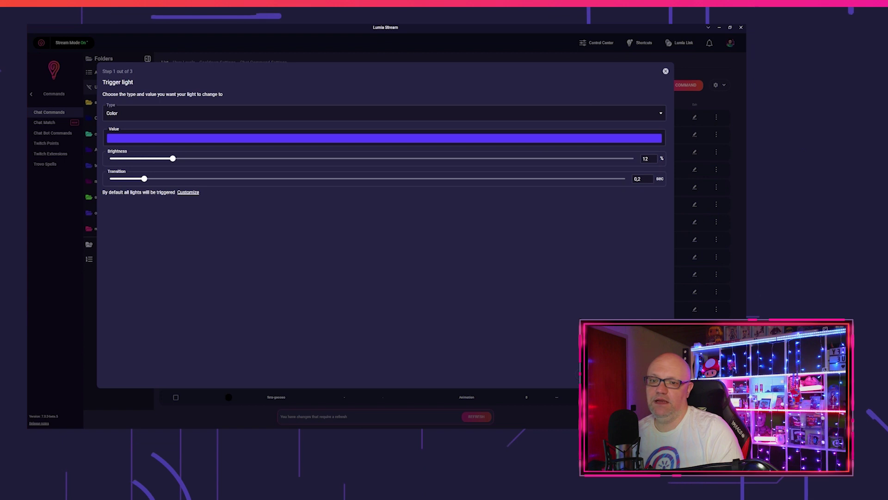
pyautogui.click(648, 375)
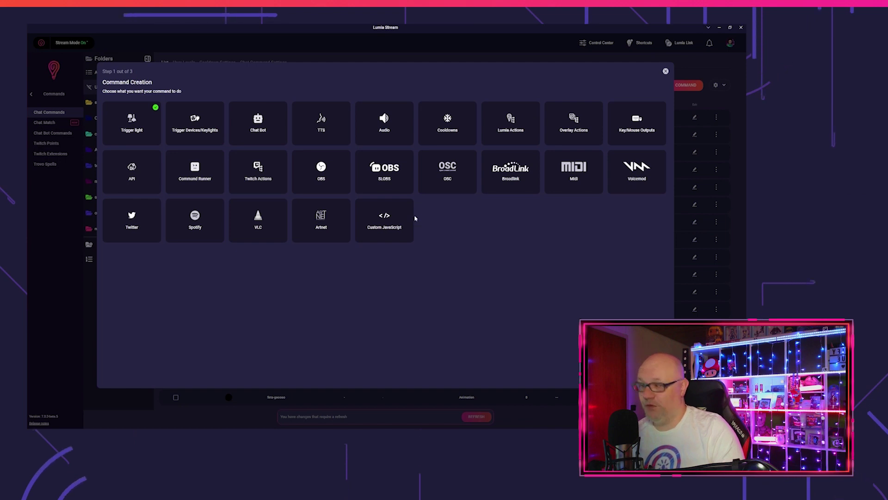
# Add an enabled TTS action announcing the command's user in the Nicole voice.
pyautogui.click(333, 124)
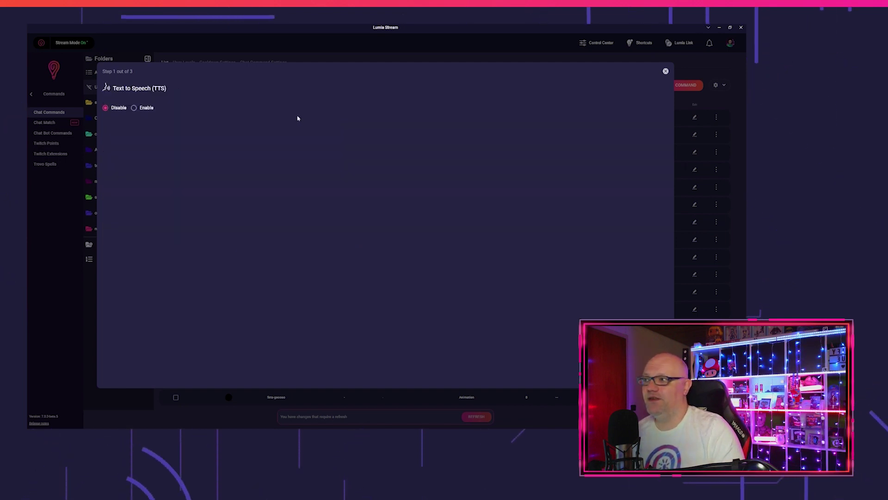
pyautogui.click(134, 107)
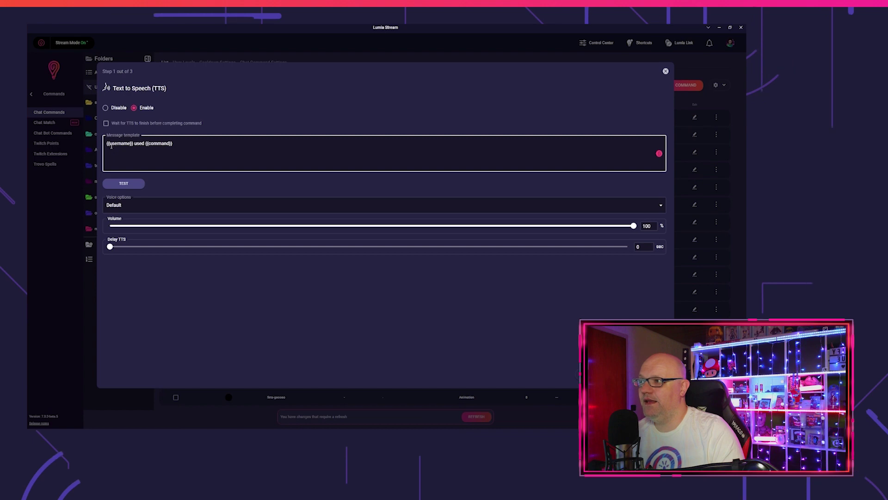
pyautogui.click(141, 205)
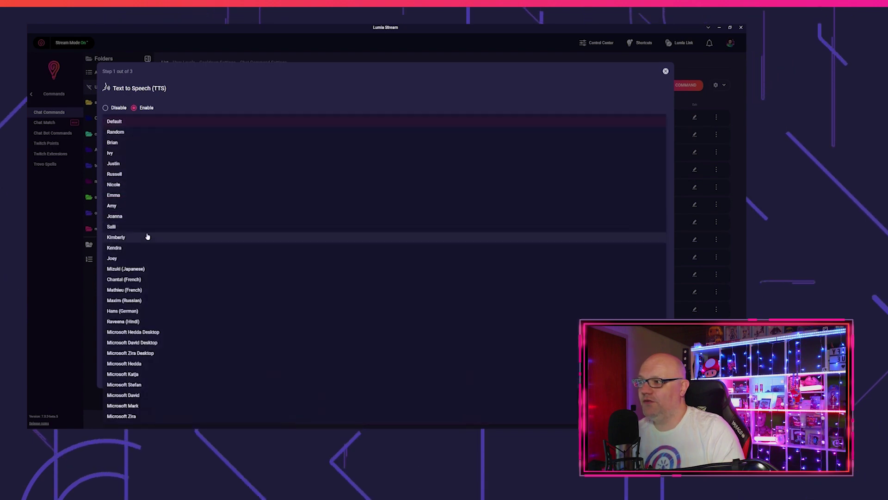
pyautogui.click(158, 184)
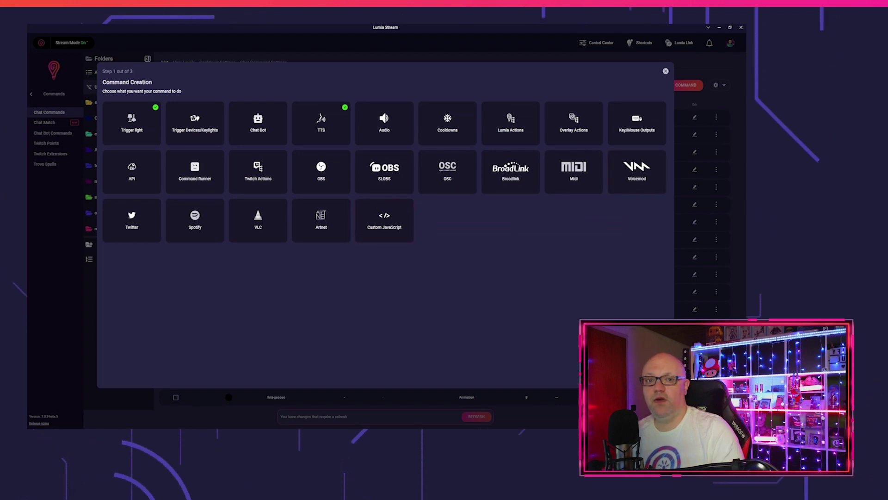
# Name the command 'Release command' and give it a short description.
pyautogui.click(155, 111)
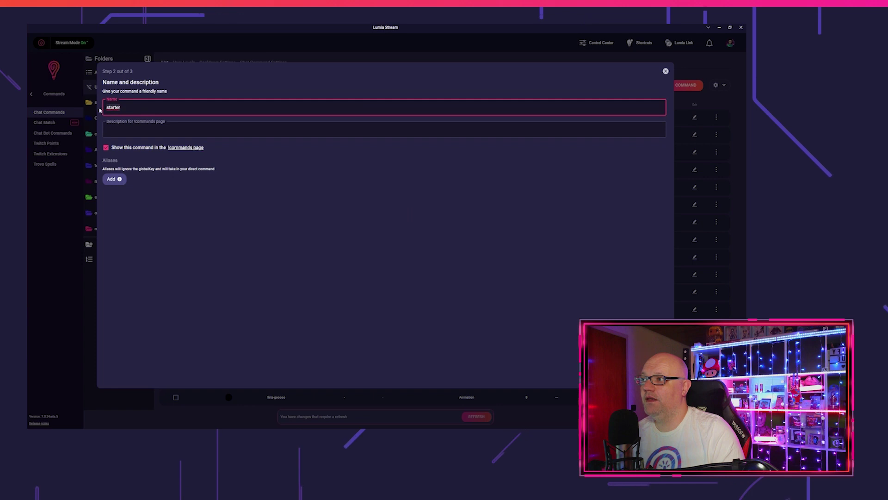
pyautogui.hotkey('ctrl', 'a')
pyautogui.write('Re')
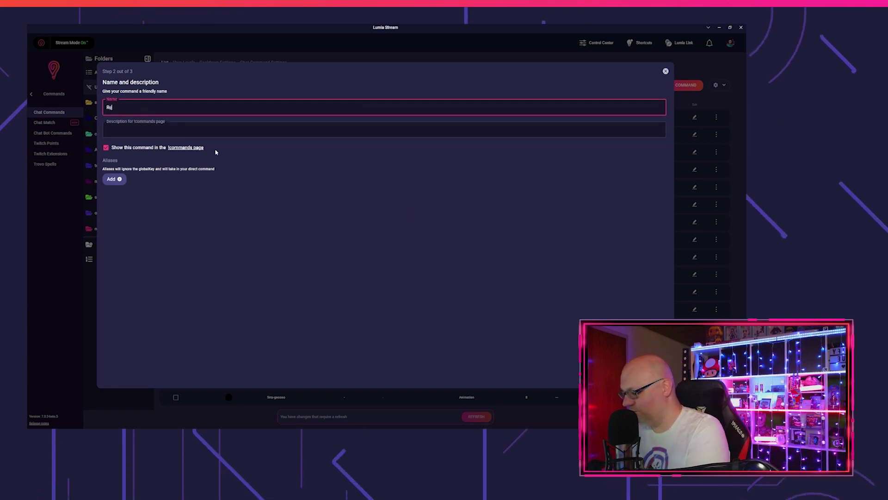
pyautogui.write('lease command')
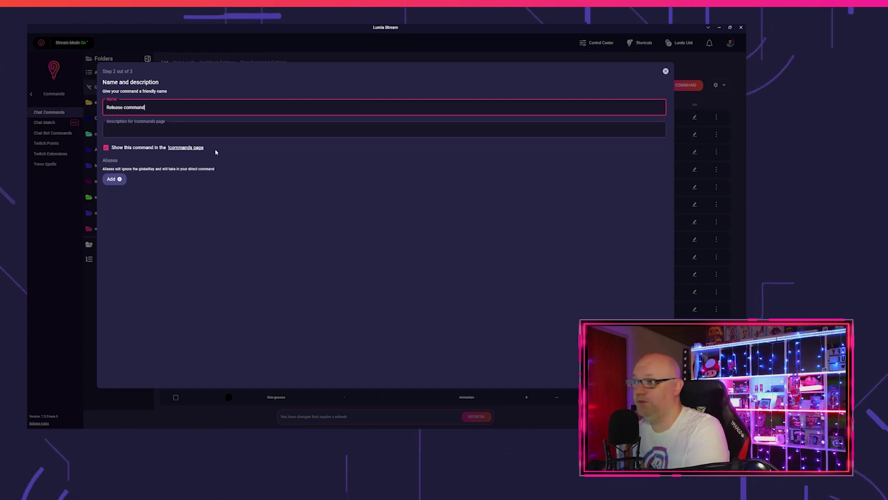
pyautogui.press('Tab')
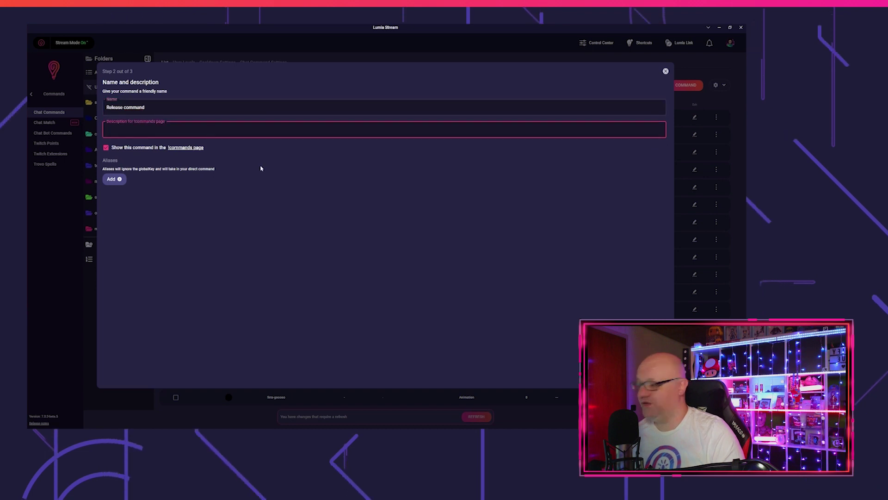
pyautogui.write('Sam is tell')
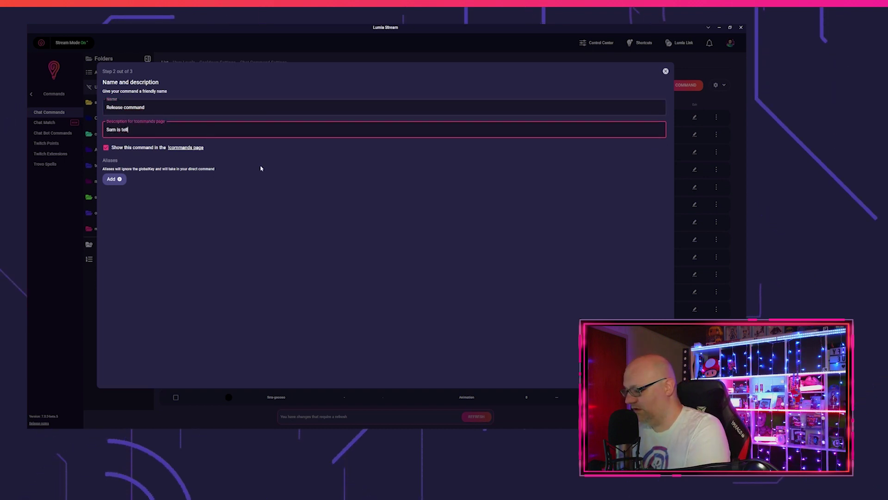
pyautogui.write('ing funny thing')
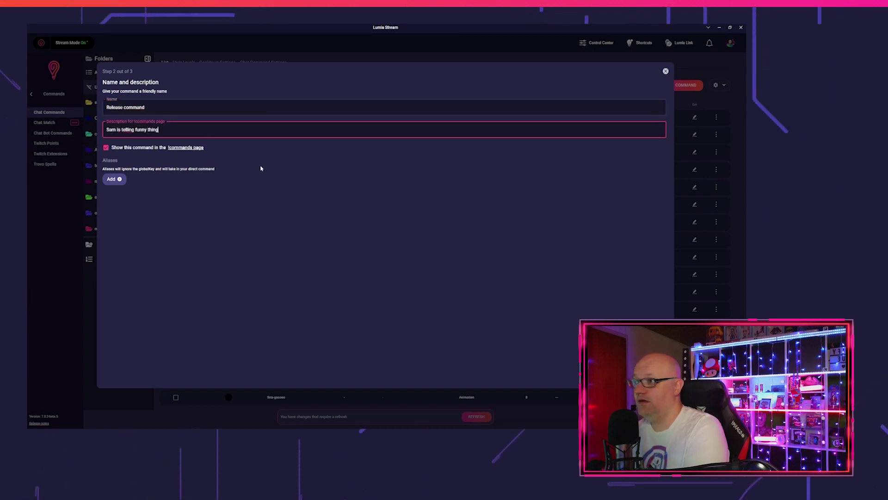
pyautogui.write('s')
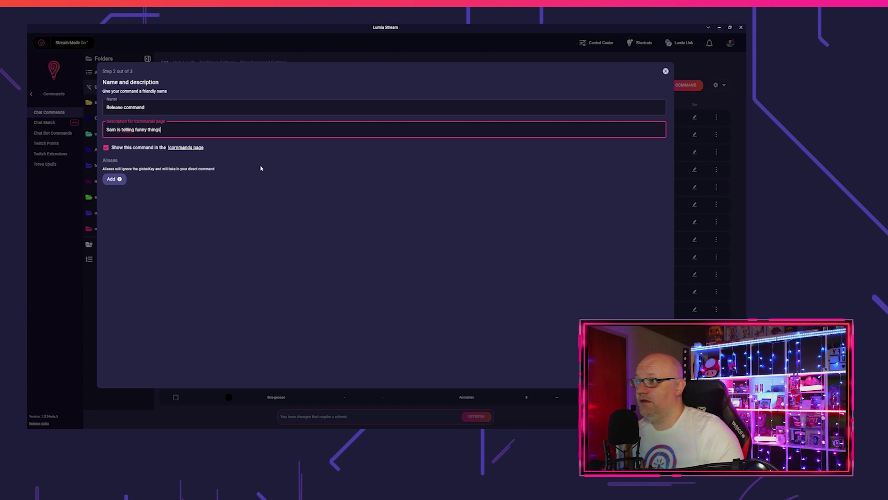
# Hide it from the !commands page, add the alias Lumia, and advance to step 3.
pyautogui.click(105, 149)
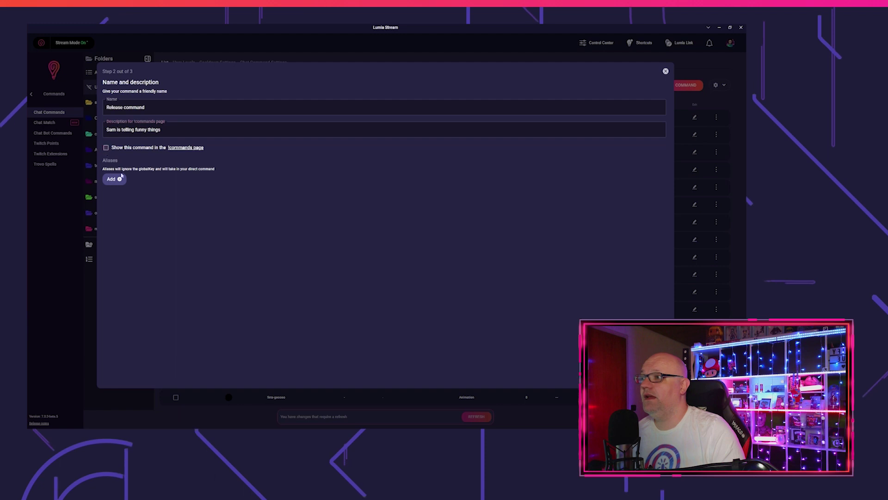
pyautogui.click(116, 181)
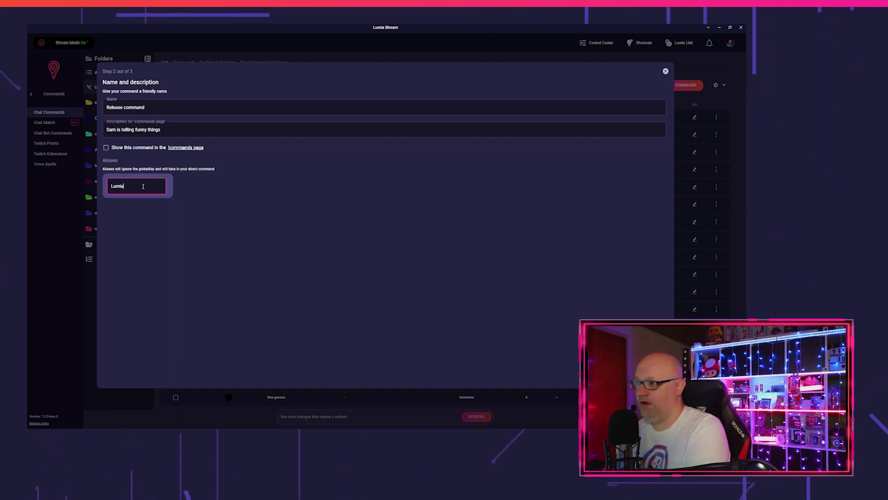
pyautogui.press('Return')
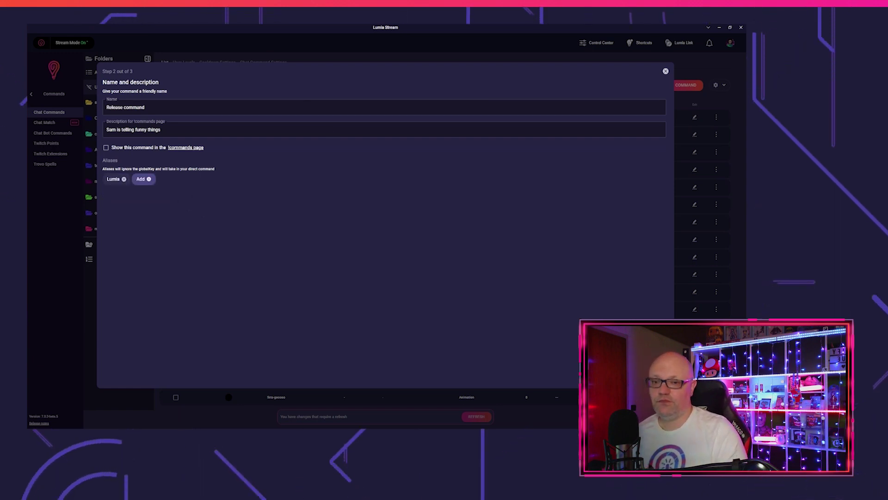
pyautogui.press('Return')
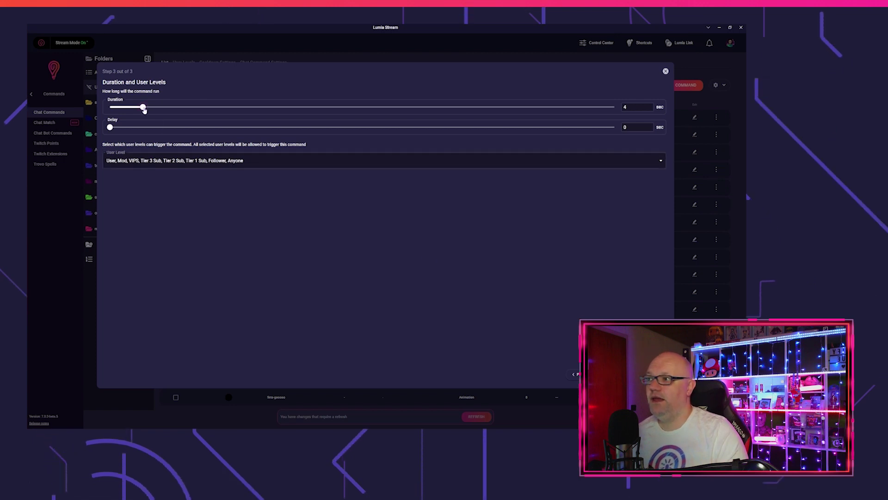
# Set the command's duration to 14 seconds and its delay to 3 seconds.
pyautogui.moveTo(143, 107); pyautogui.dragTo(229, 110)
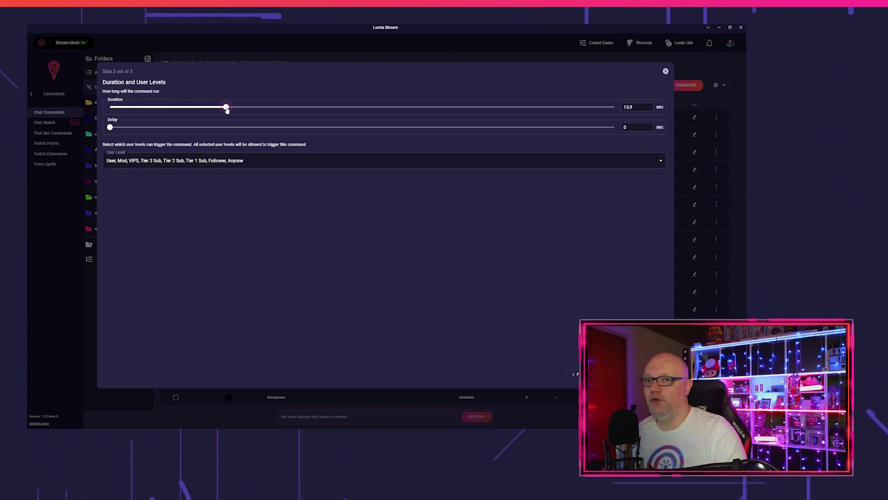
pyautogui.moveTo(228, 109); pyautogui.dragTo(226, 108)
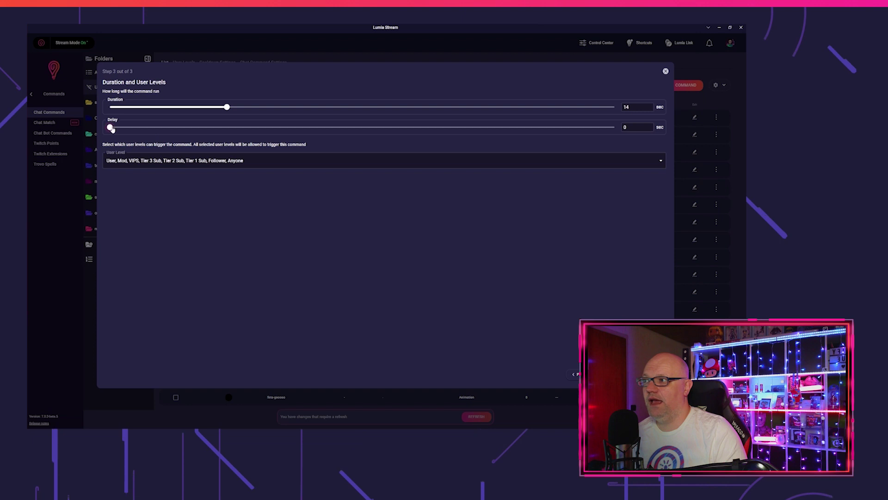
pyautogui.moveTo(112, 129); pyautogui.dragTo(136, 129)
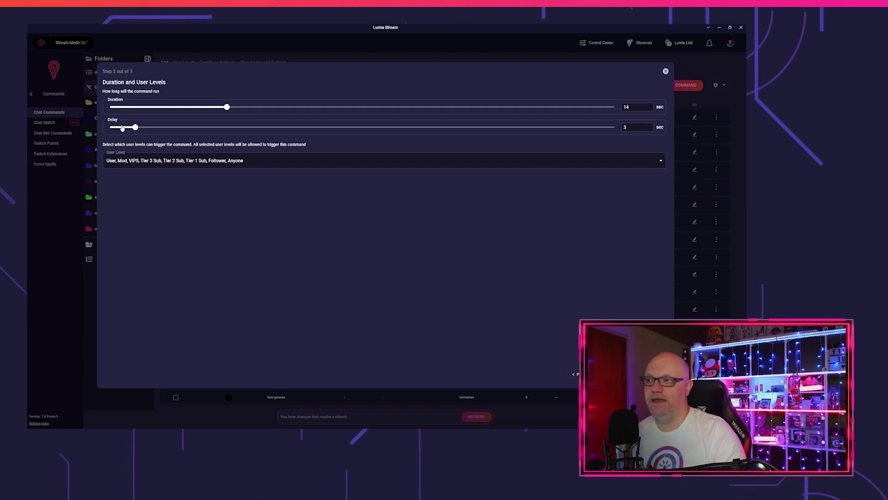
# Remove Anyone from the allowed user levels and save the finished command.
pyautogui.click(194, 160)
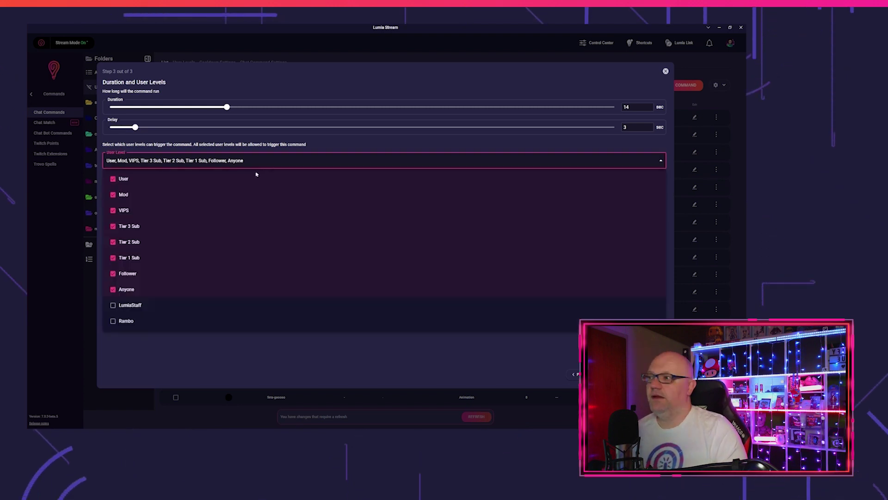
pyautogui.click(113, 291)
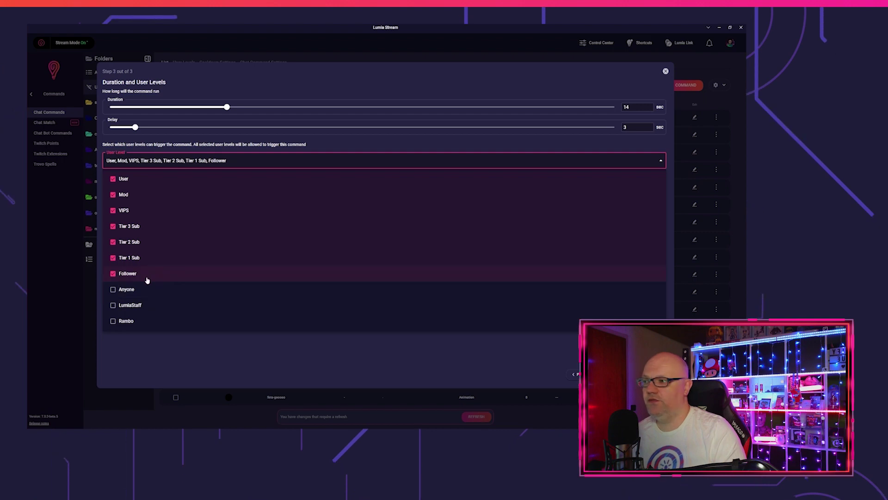
pyautogui.click(450, 358)
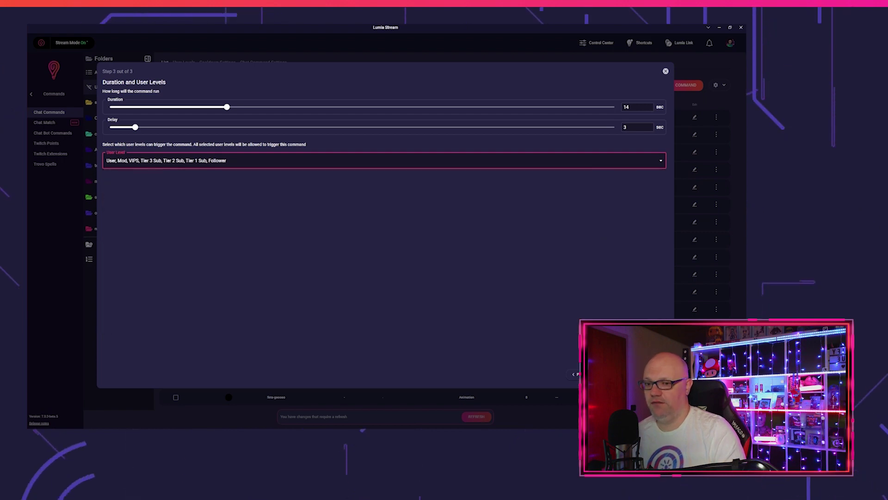
pyautogui.click(648, 373)
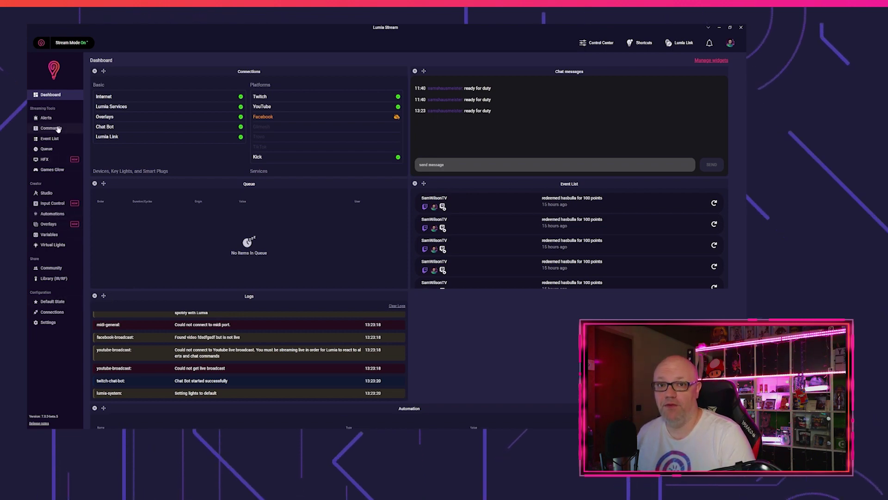
# Send '!chatgpt what is qunatum physics' in the Dashboard chat so the bot answers.
pyautogui.click(431, 165)
pyautogui.write('!cha')
pyautogui.write('tgp')
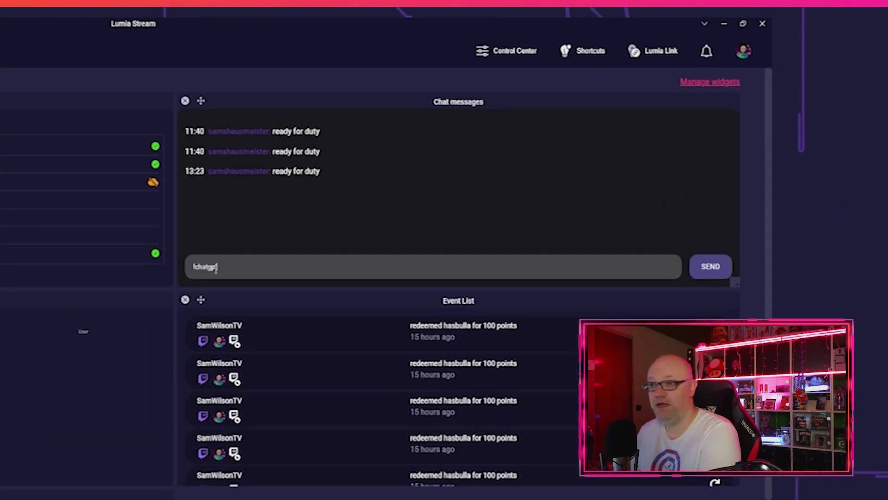
pyautogui.write('t what is ')
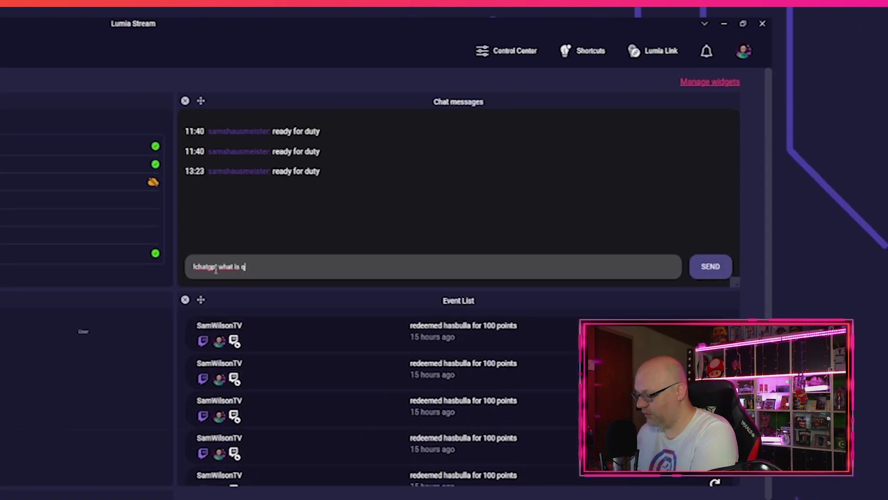
pyautogui.write('qunatum physi')
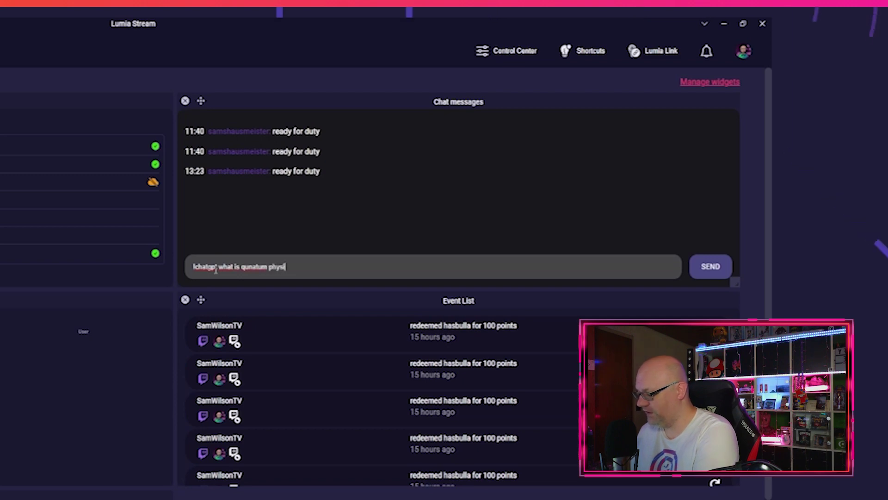
pyautogui.write('cs')
pyautogui.press('Return')
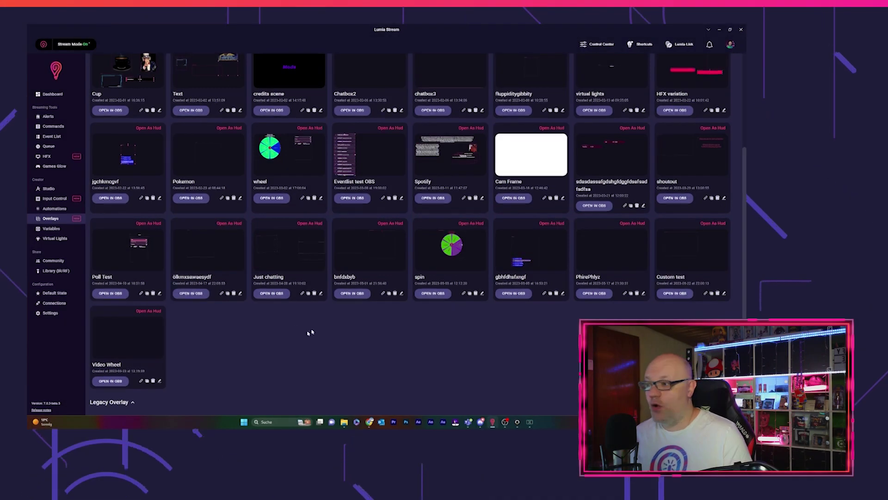
# Add a Games > Spinwheel layer to Video Wheel, moved up-left and slightly enlarged.
pyautogui.click(128, 335)
pyautogui.click(85, 64)
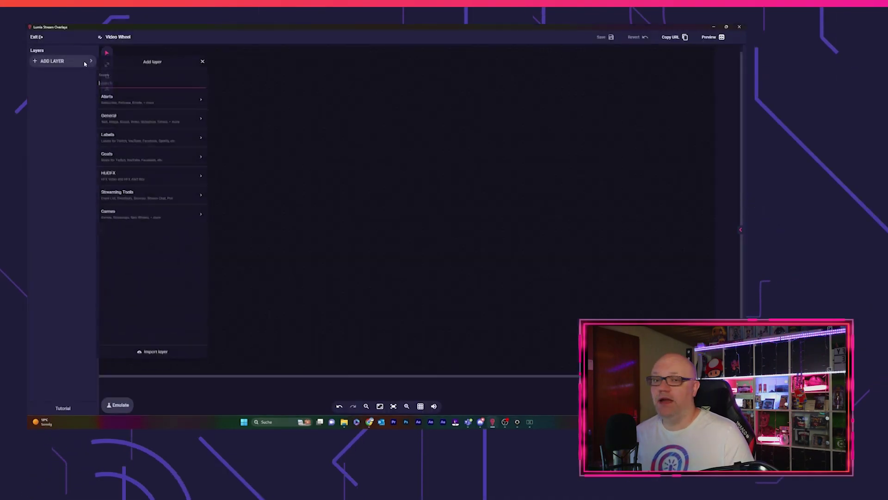
pyautogui.click(160, 215)
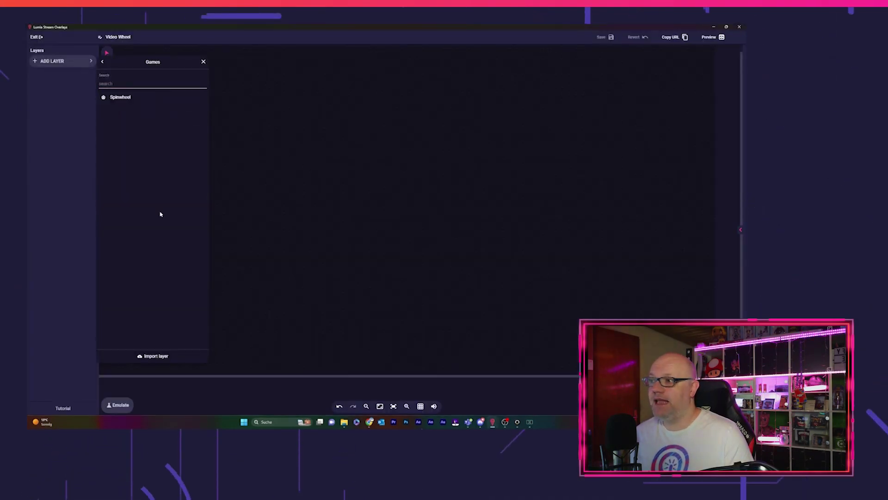
pyautogui.click(137, 98)
pyautogui.moveTo(340, 246); pyautogui.dragTo(225, 180)
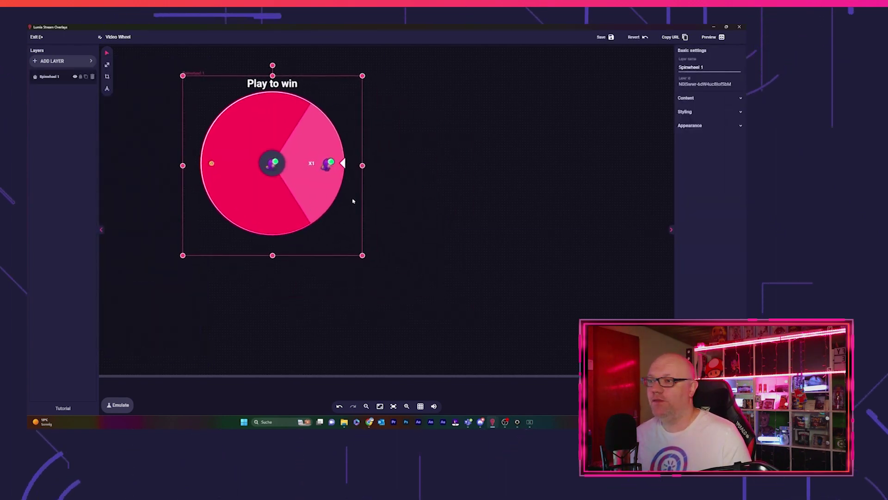
pyautogui.moveTo(362, 255); pyautogui.dragTo(378, 270)
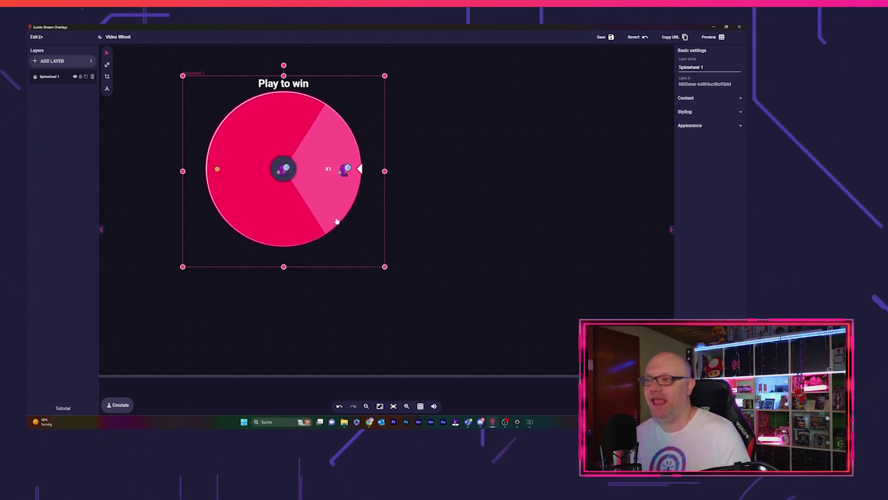
pyautogui.click(692, 99)
# Add a wheel item named mouse with the mouse picture and quantity 20.
pyautogui.click(702, 108)
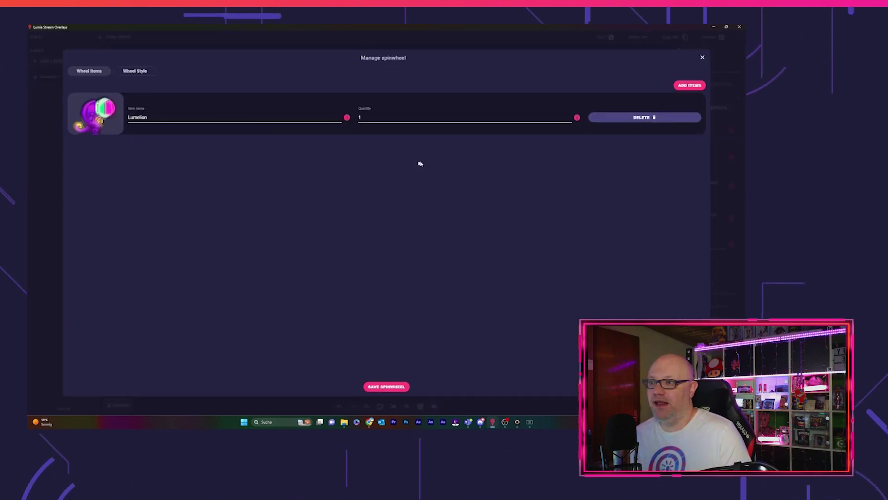
pyautogui.click(685, 87)
pyautogui.click(685, 87)
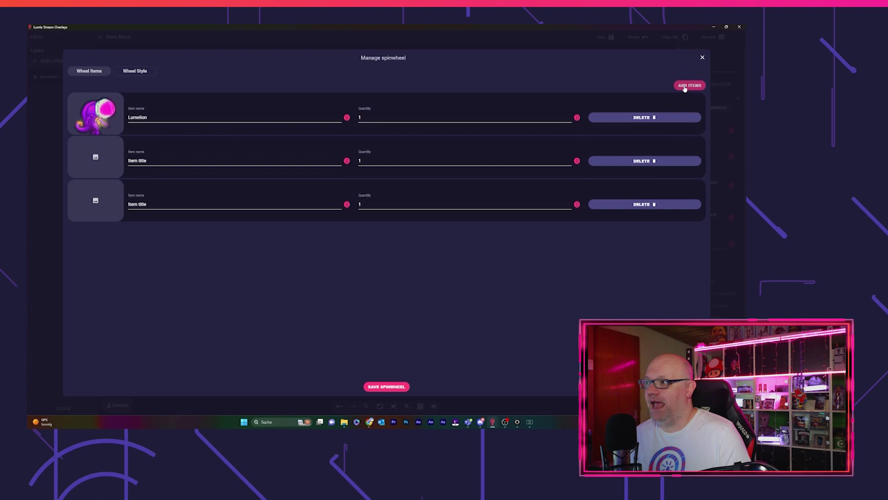
pyautogui.moveTo(148, 161); pyautogui.dragTo(121, 164)
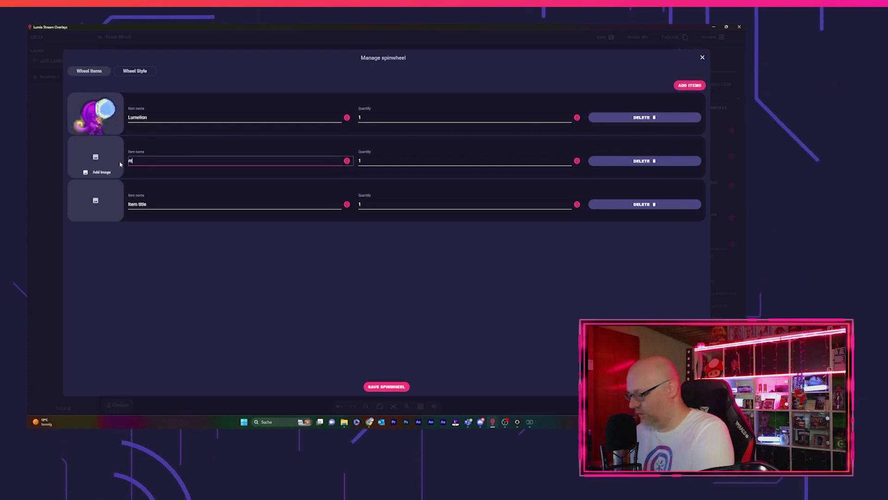
pyautogui.write('ouse')
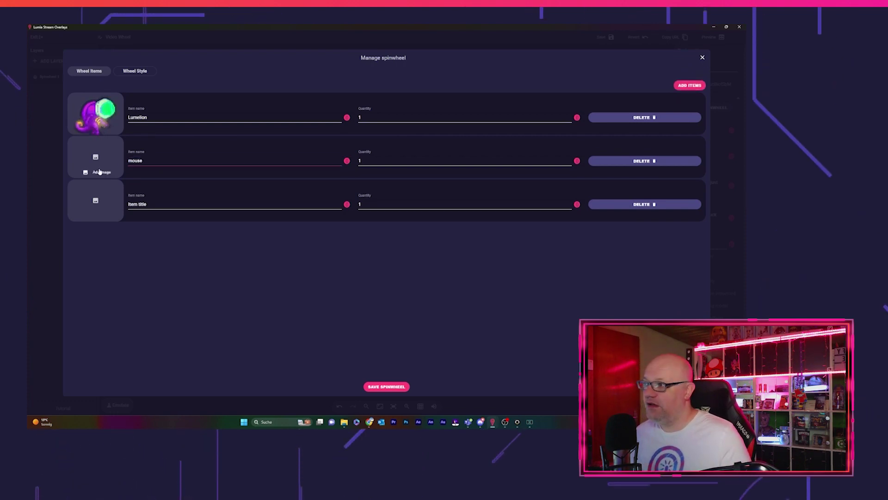
pyautogui.click(99, 171)
pyautogui.click(224, 185)
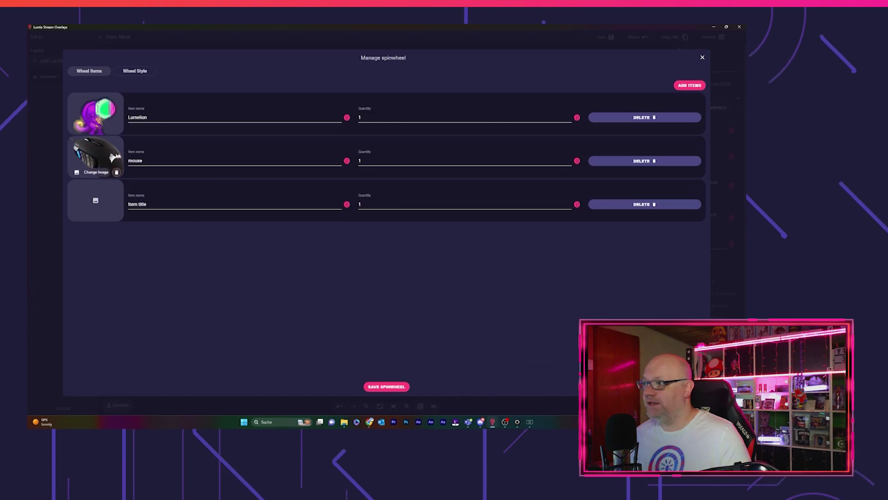
pyautogui.click(359, 162)
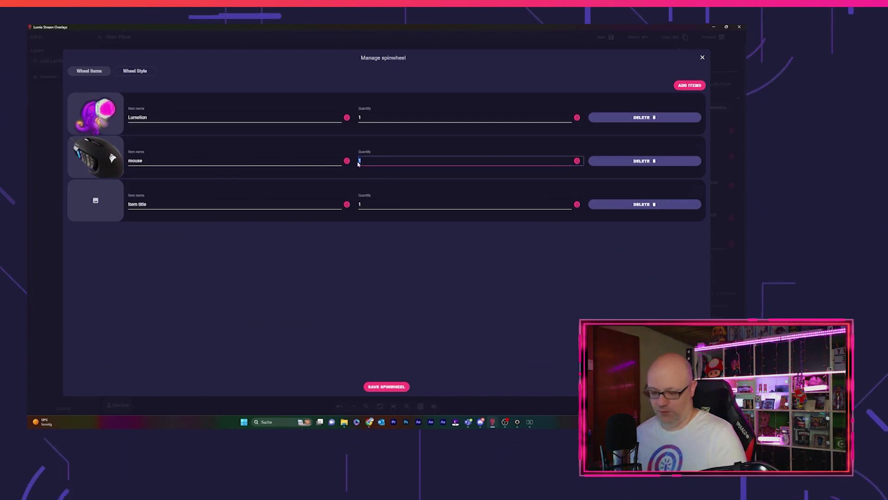
pyautogui.write('20')
pyautogui.click(424, 242)
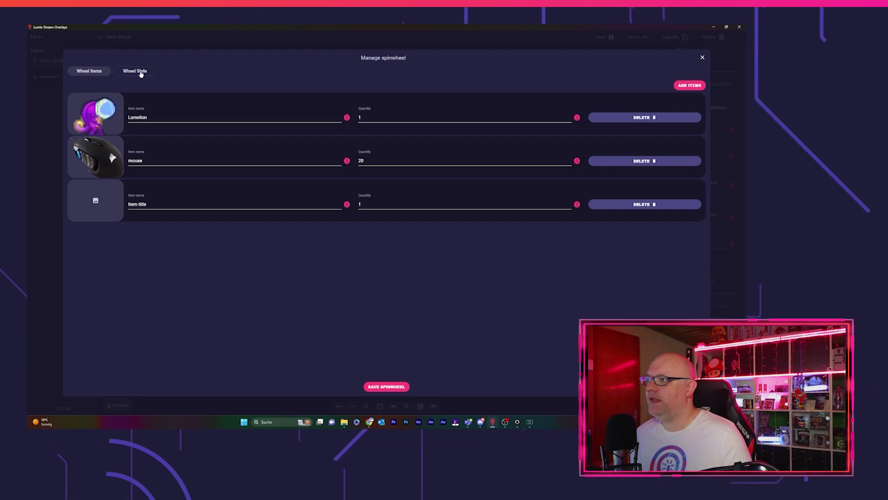
# Style the wheel with a blue background and green empty slots, then save the spinwheel.
pyautogui.click(141, 74)
pyautogui.click(270, 96)
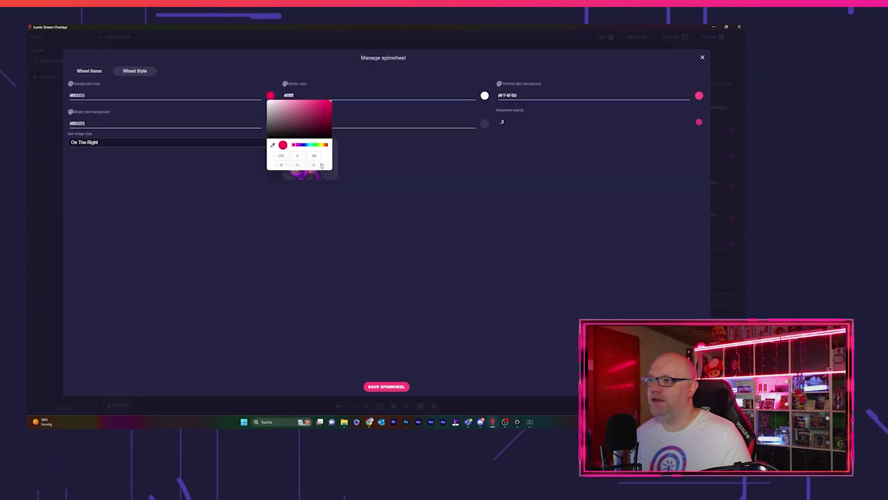
pyautogui.click(302, 144)
pyautogui.click(406, 197)
pyautogui.click(270, 123)
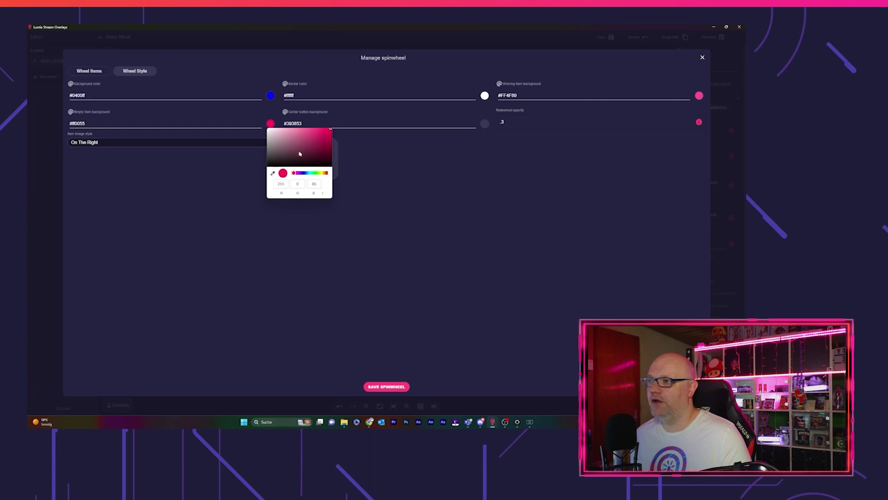
pyautogui.click(312, 172)
pyautogui.click(412, 204)
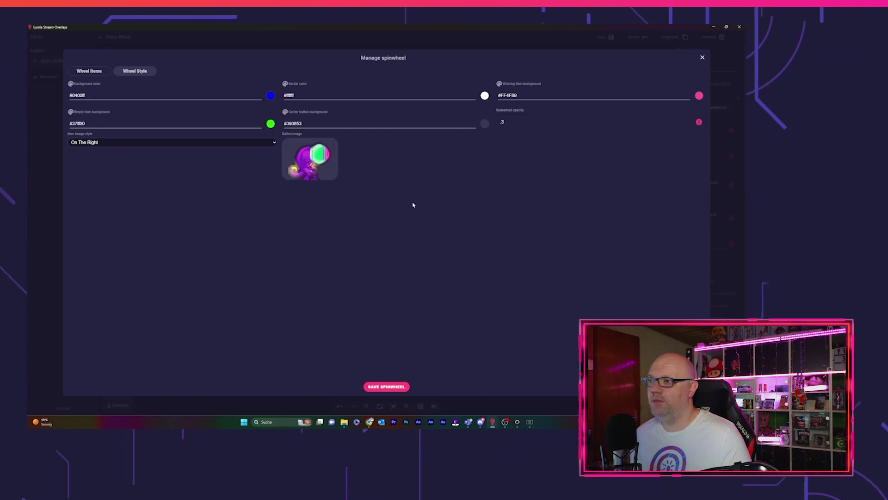
pyautogui.click(393, 389)
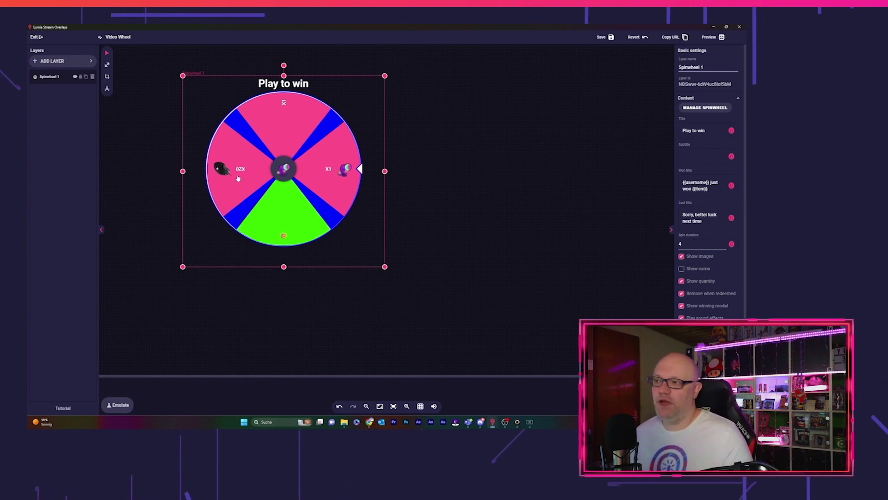
# Turn on Show name for the slices, test-spin the wheel, and save the Video Wheel overlay.
pyautogui.click(681, 268)
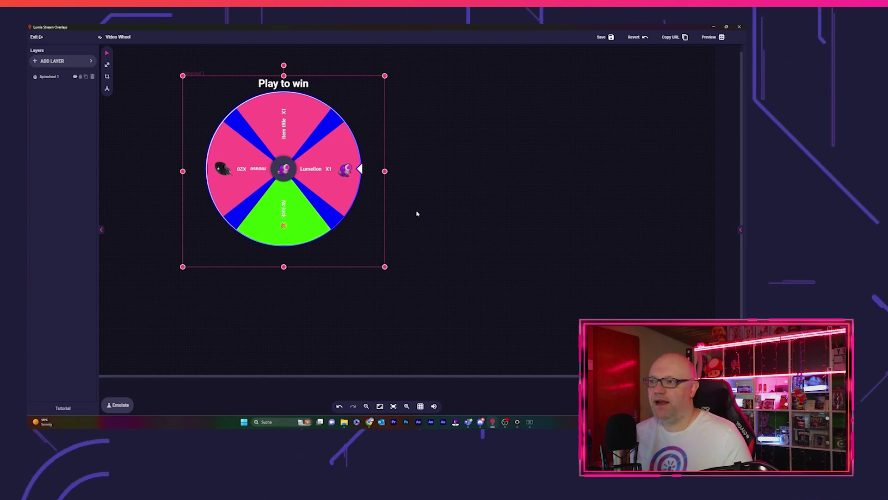
pyautogui.click(283, 172)
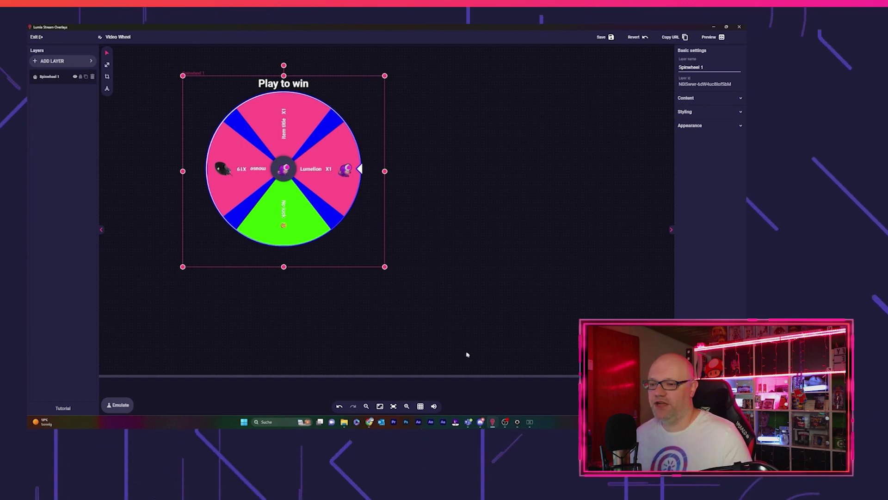
pyautogui.click(603, 38)
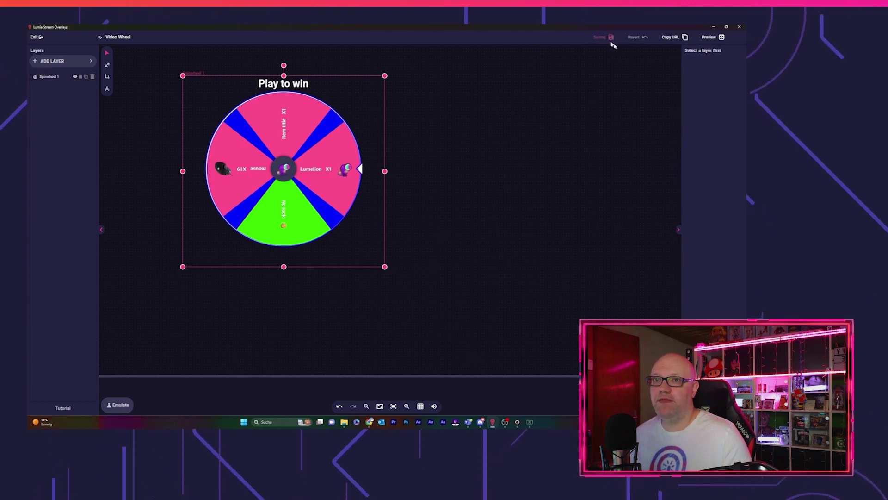
# Close the overlay editor, review the four Spinwheel folder commands, and return to the Dashboard.
pyautogui.click(738, 28)
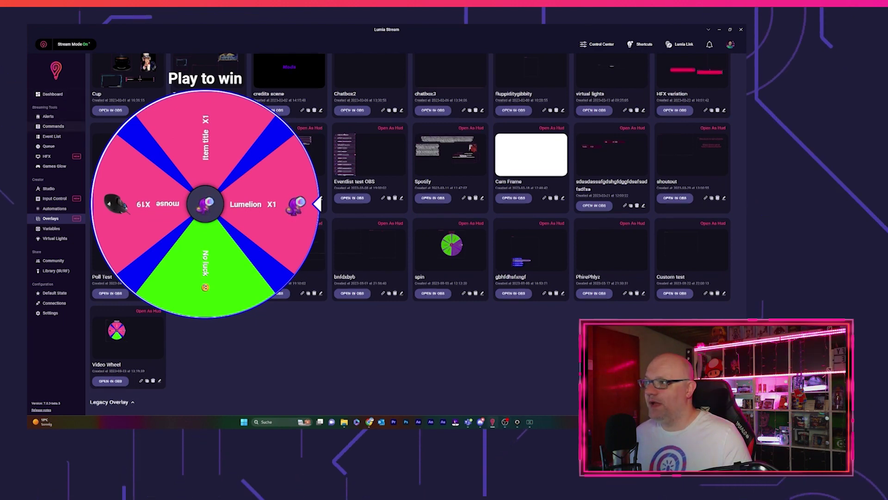
pyautogui.click(57, 128)
pyautogui.click(106, 240)
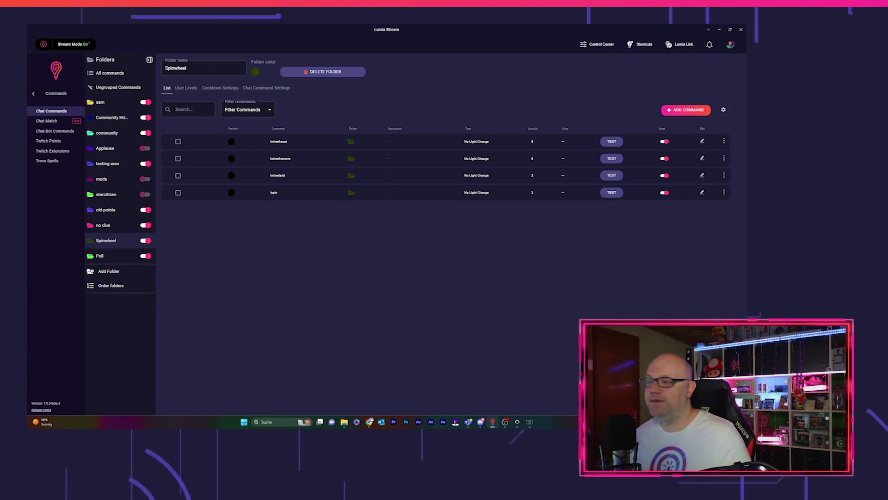
pyautogui.click(34, 94)
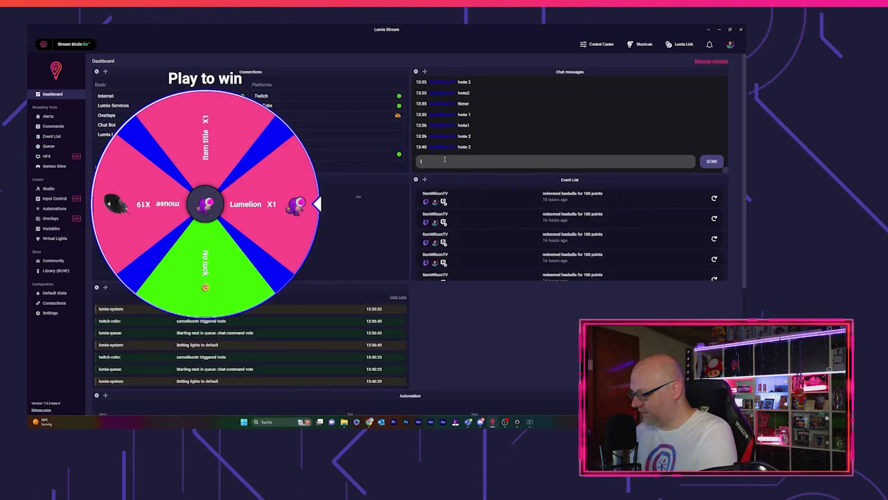
# Send the chat message that adds Keyboard to the spin wheel.
pyautogui.write('tes')
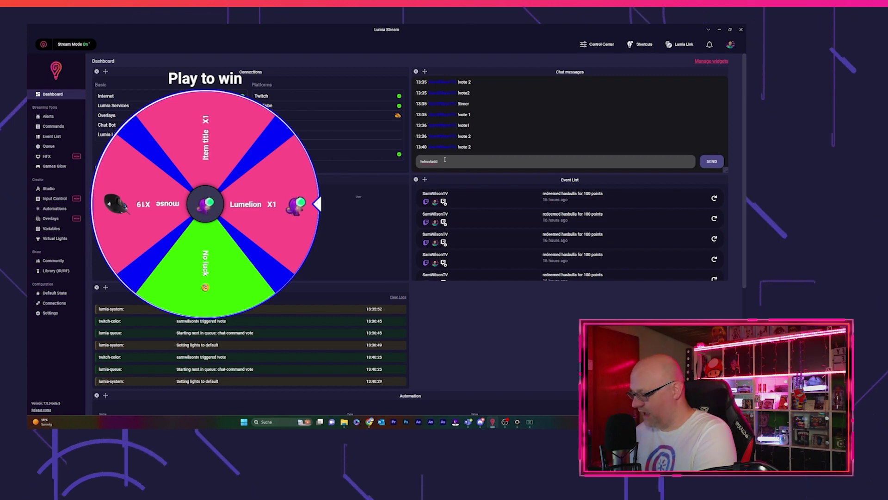
pyautogui.write(' Kay')
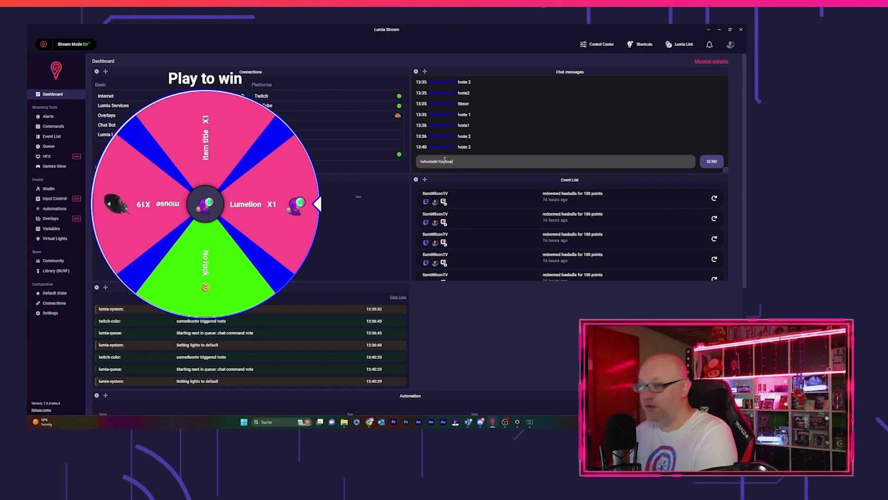
pyautogui.press('Return')
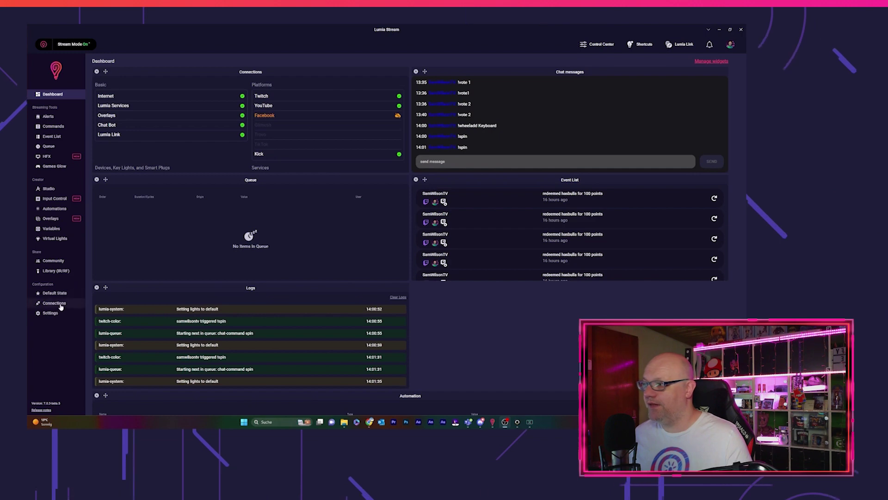
# Add a Poll layer from the streaming tools to the Video Wheel overlay.
pyautogui.click(51, 218)
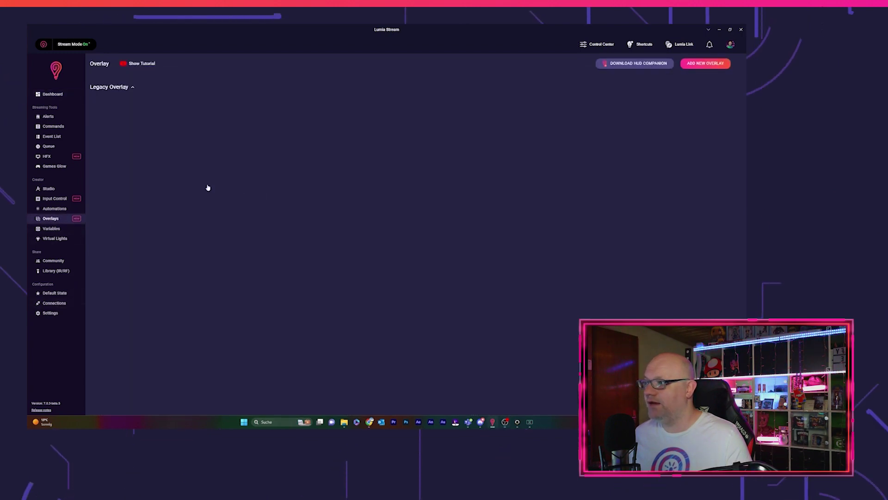
pyautogui.scroll(-3, 277, 303)
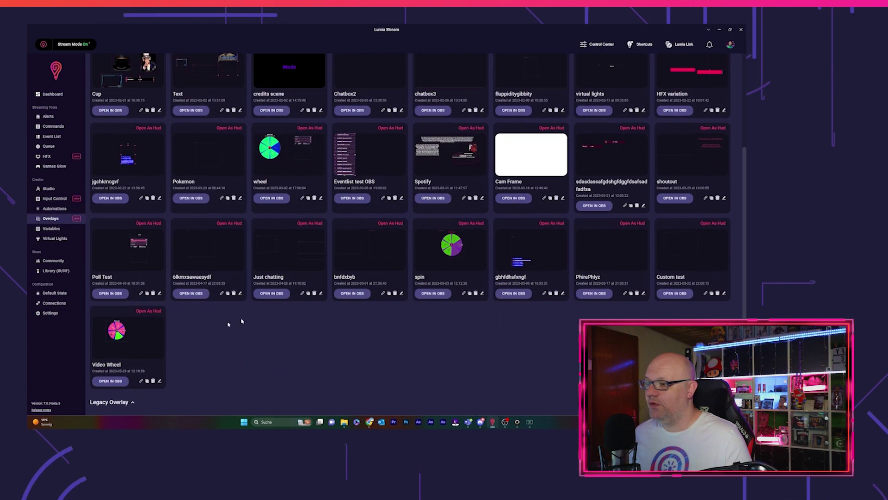
pyautogui.click(142, 338)
pyautogui.click(68, 65)
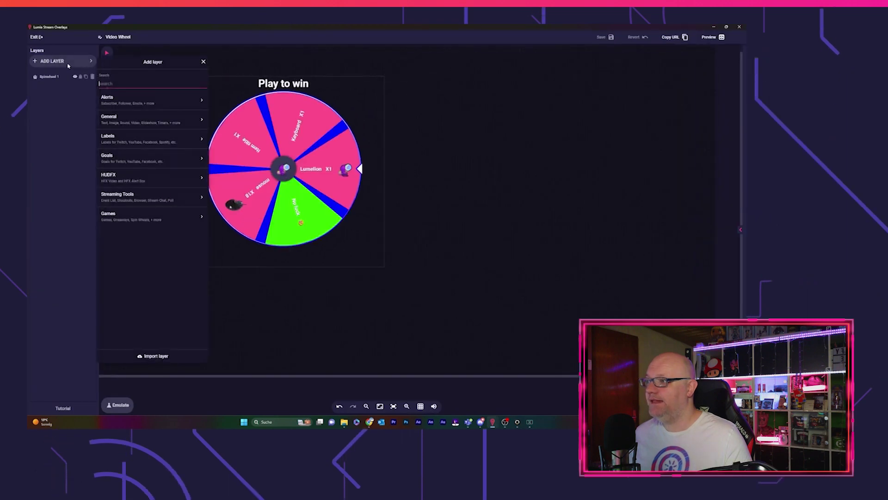
pyautogui.click(160, 196)
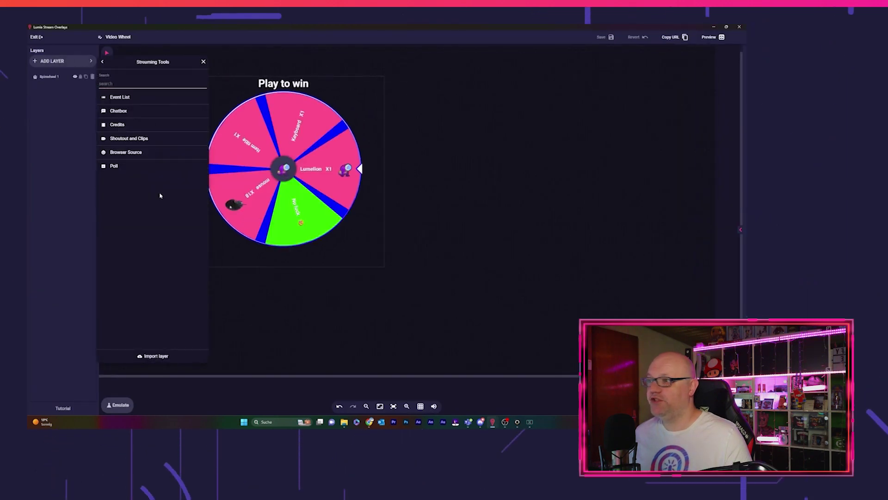
pyautogui.click(151, 168)
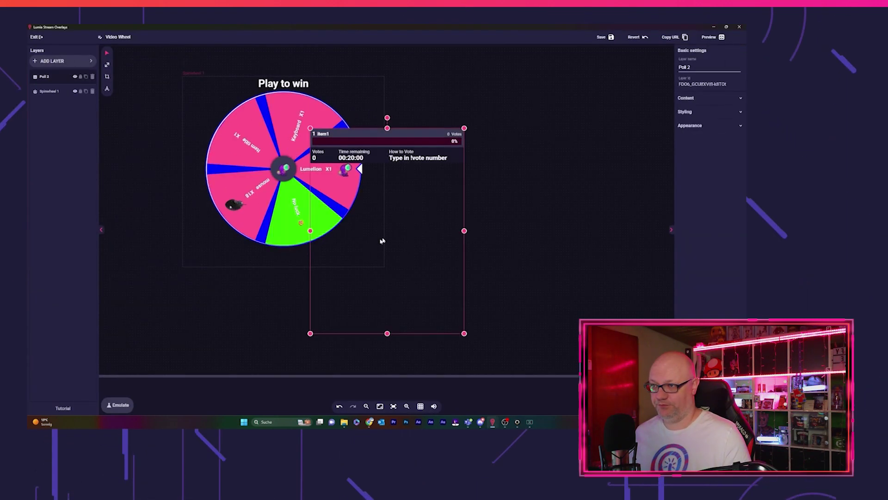
# Move the poll right of the wheel, rename it Poll 25, and save the overlay.
pyautogui.moveTo(369, 252); pyautogui.dragTo(485, 191)
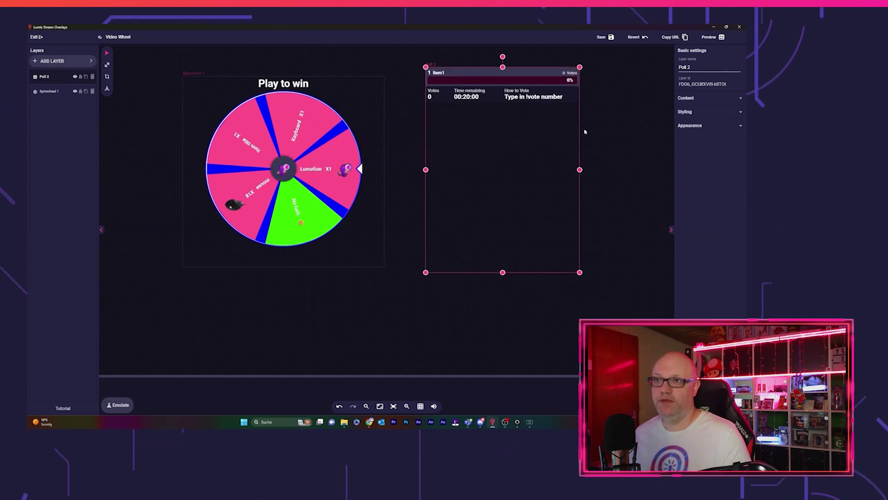
pyautogui.click(689, 68)
pyautogui.write('5')
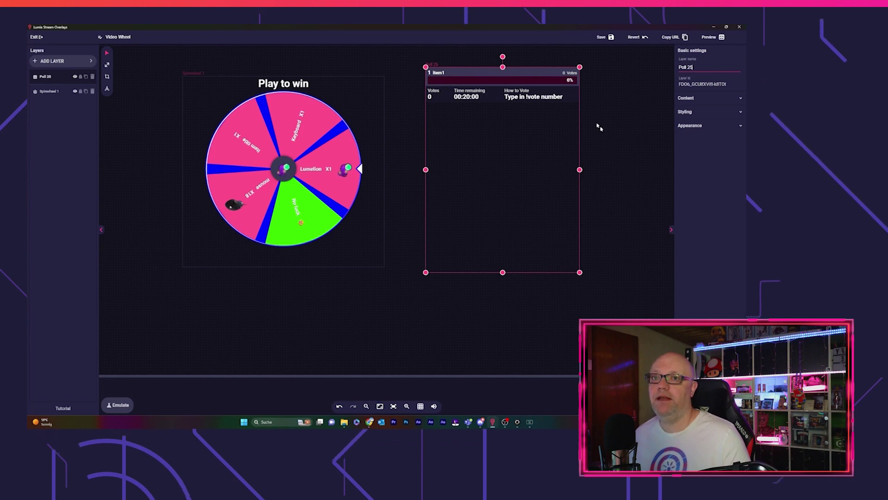
pyautogui.click(602, 38)
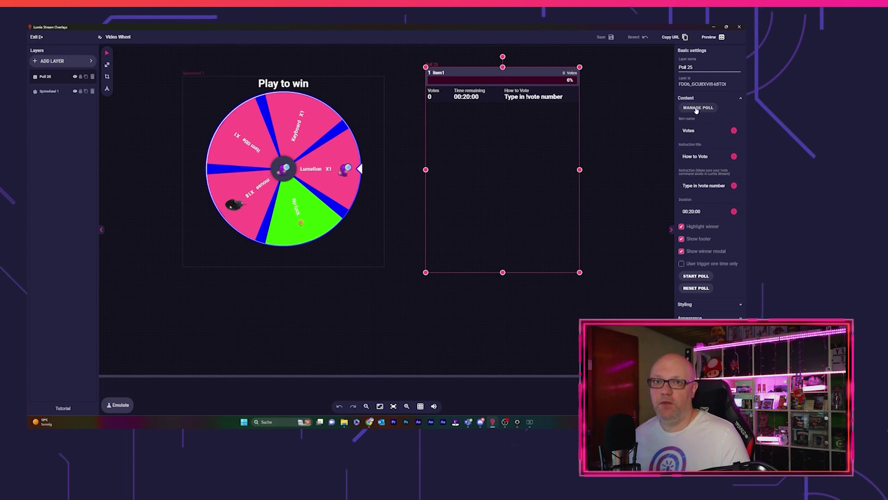
pyautogui.click(698, 108)
# Add poll options and style the poll with #062cc6 dark blue fill and a green background.
pyautogui.click(698, 84)
pyautogui.click(690, 85)
pyautogui.click(690, 85)
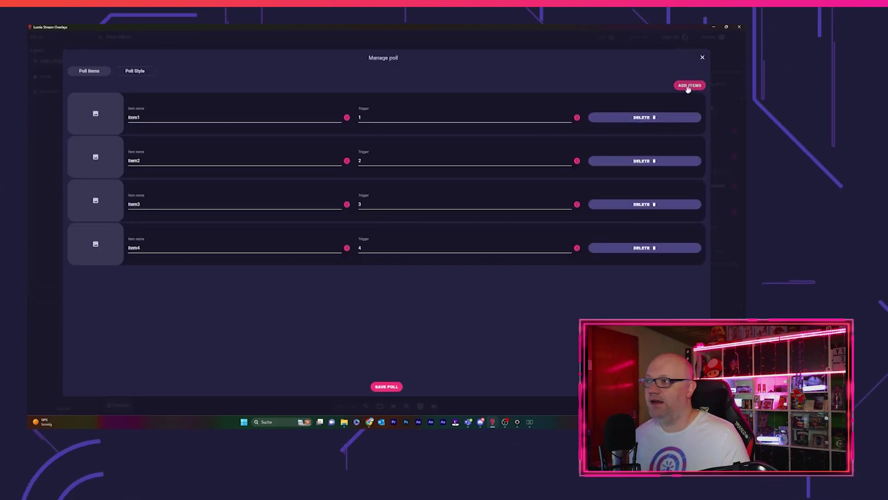
pyautogui.click(133, 71)
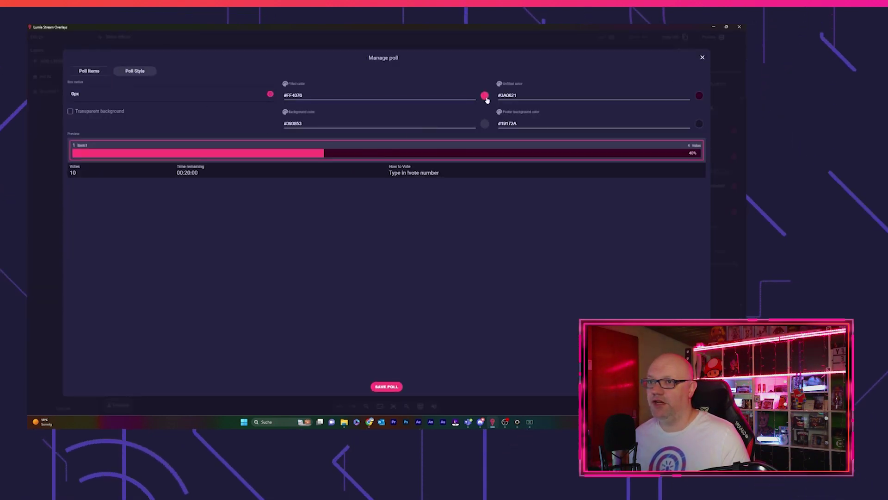
pyautogui.click(484, 95)
pyautogui.click(518, 145)
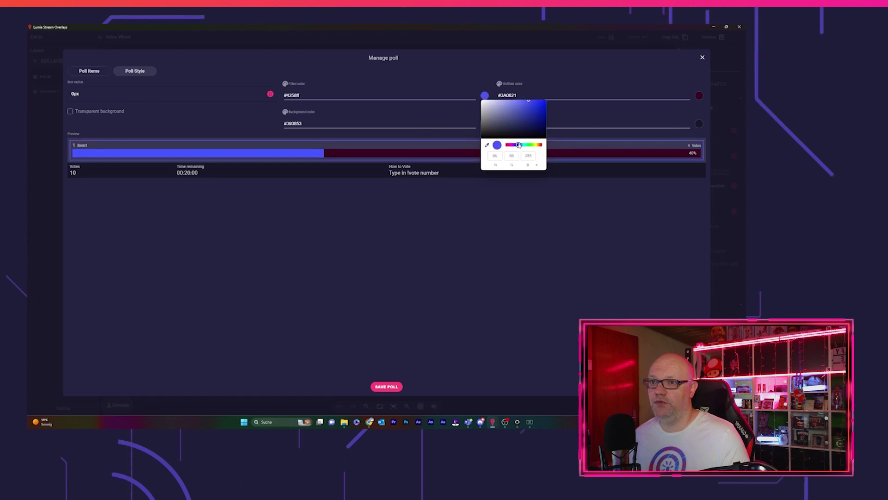
pyautogui.click(541, 108)
pyautogui.click(484, 123)
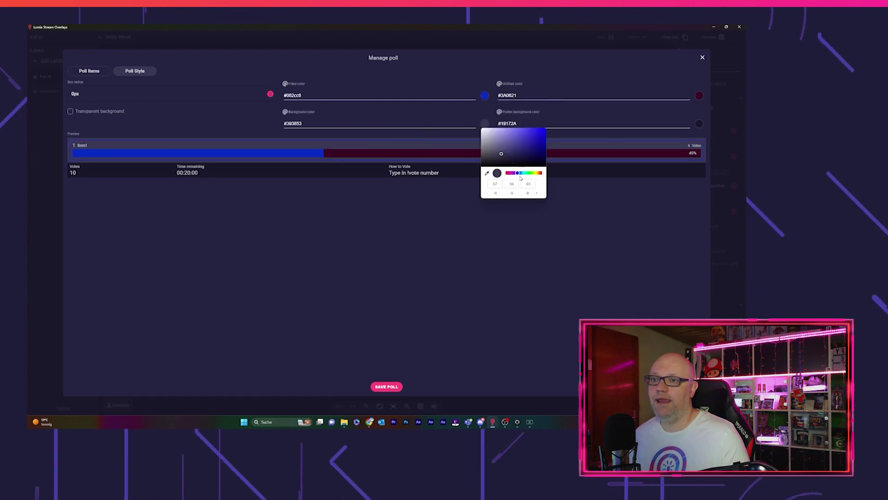
pyautogui.click(504, 173)
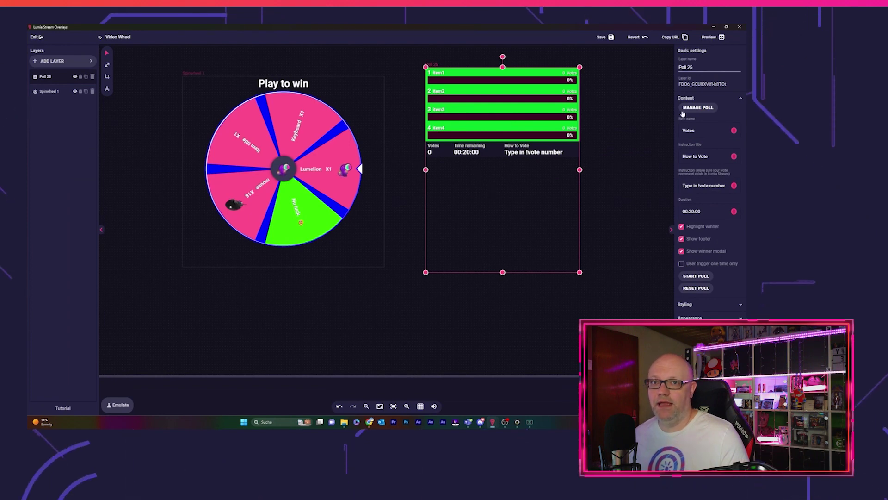
# Delete item2–item4, save the poll with only item1, and confirm a poll reset.
pyautogui.click(698, 107)
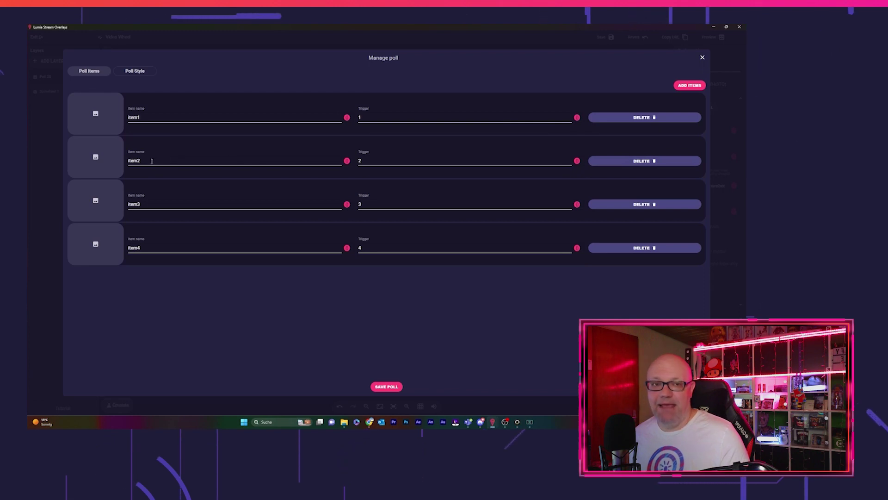
pyautogui.moveTo(225, 176)
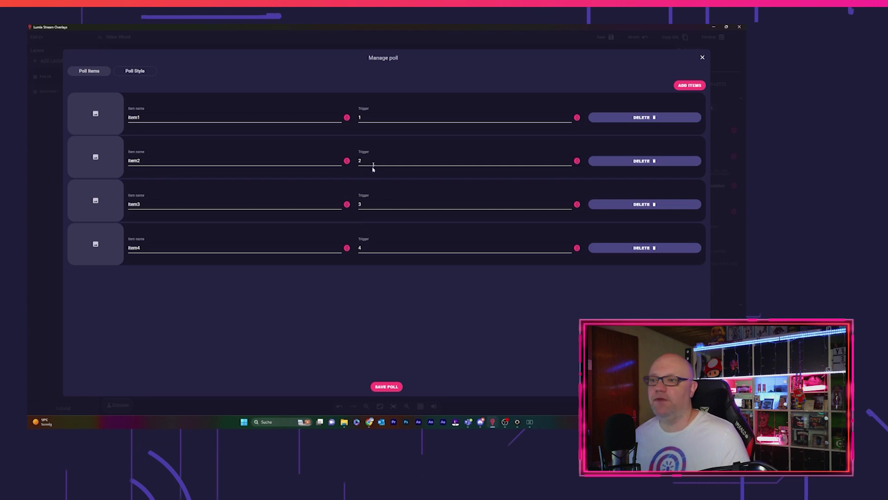
pyautogui.click(640, 161)
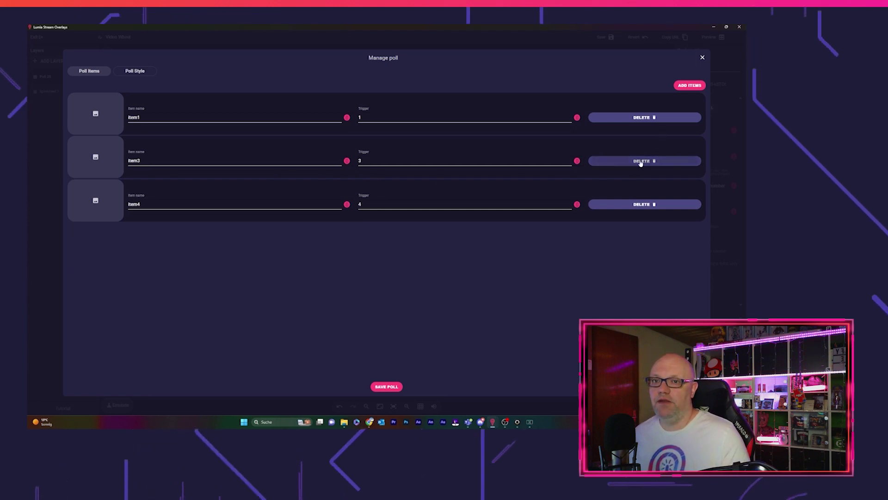
pyautogui.click(641, 162)
pyautogui.click(641, 161)
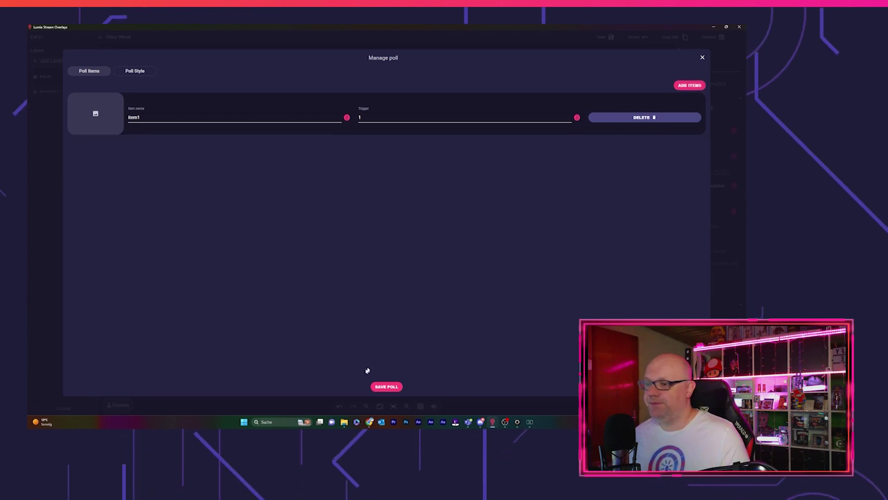
pyautogui.click(387, 386)
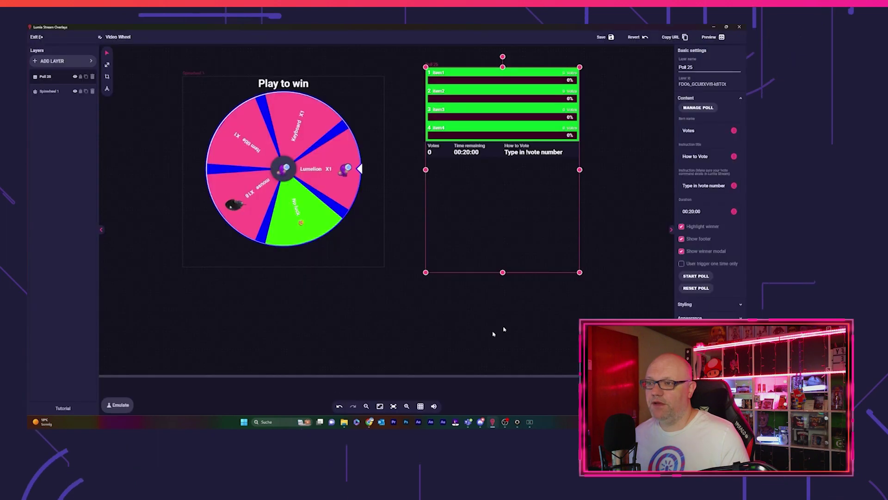
pyautogui.click(696, 288)
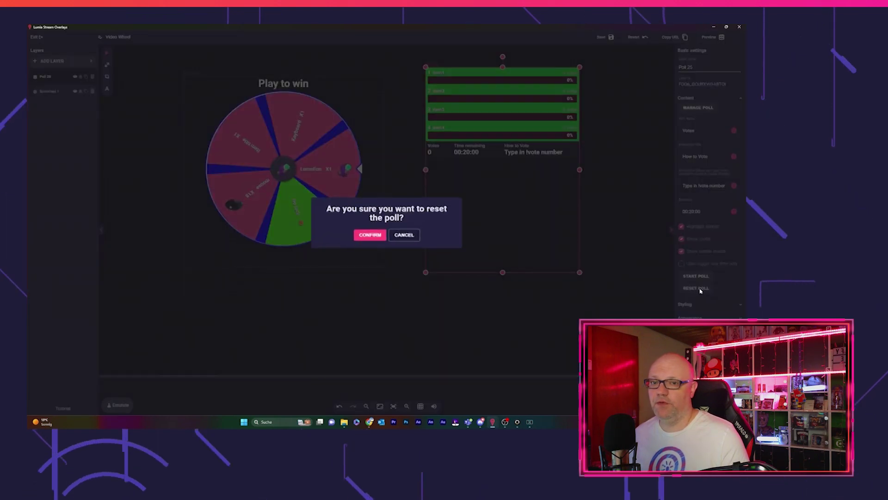
pyautogui.click(377, 233)
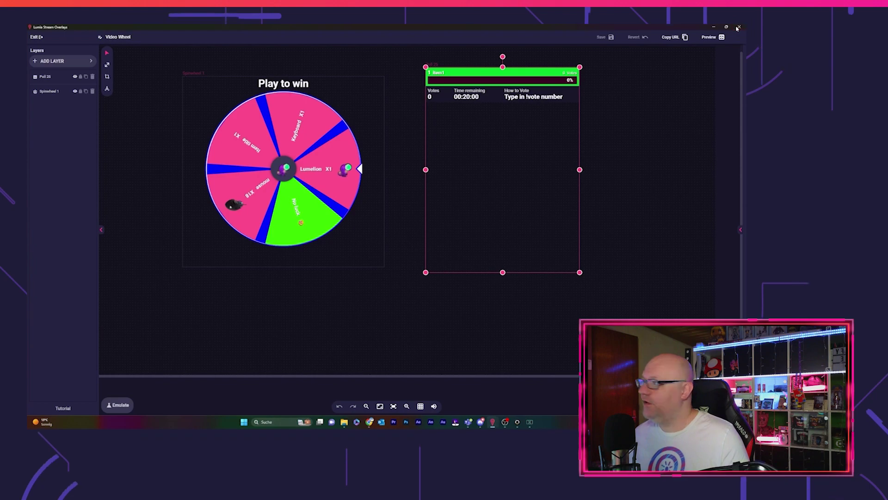
pyautogui.click(738, 29)
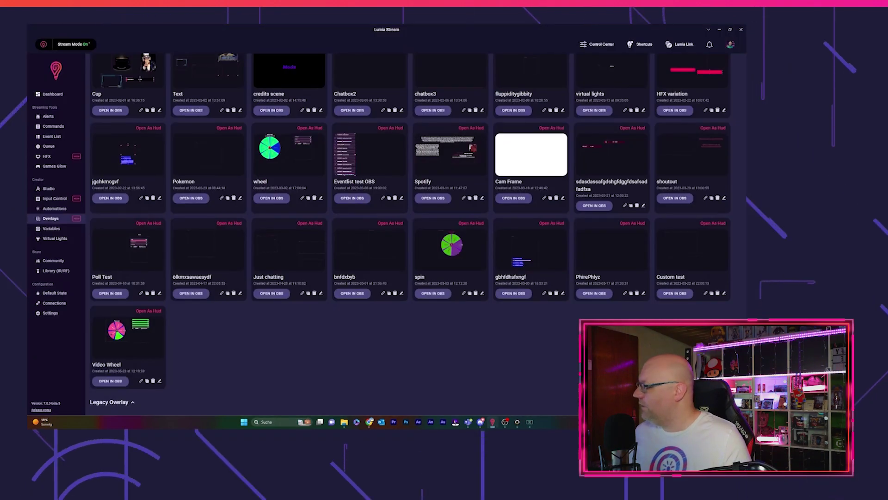
# Open the Commands page on the way back to the Dashboard.
pyautogui.click(65, 128)
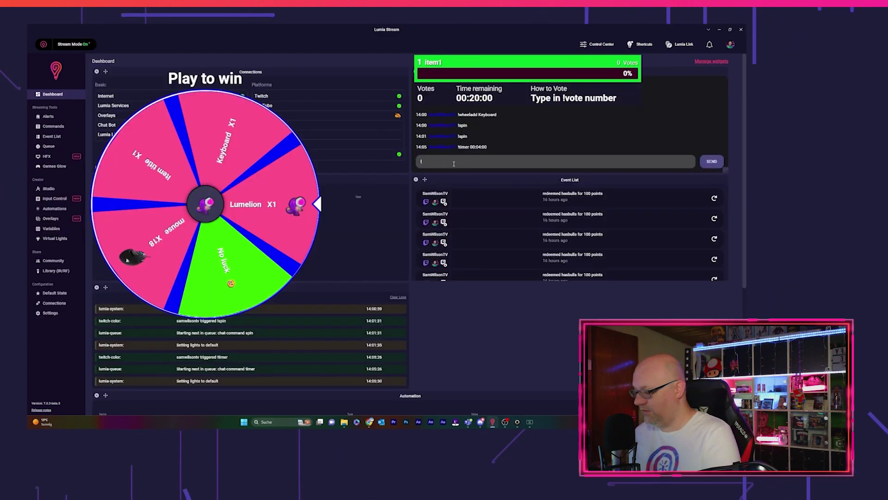
# From chat, add 'Sam is nice' as a poll option, start the poll, and send !vote 2.
pyautogui.write('poll')
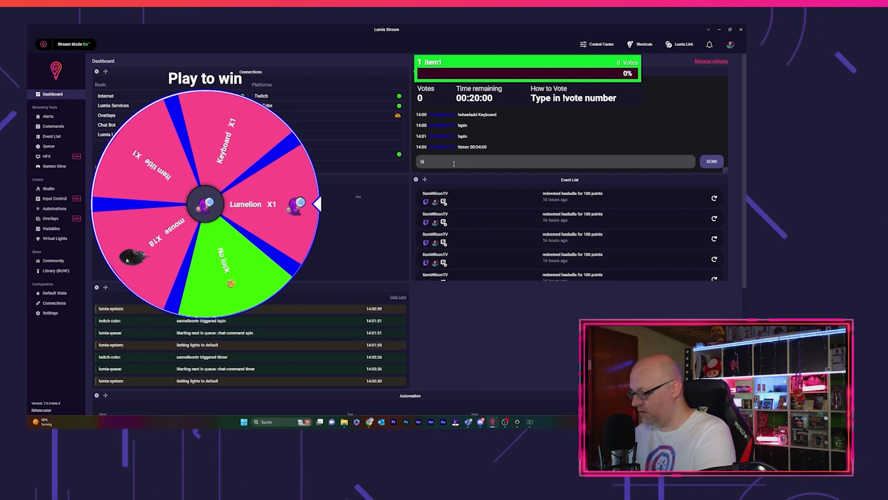
pyautogui.write('add S')
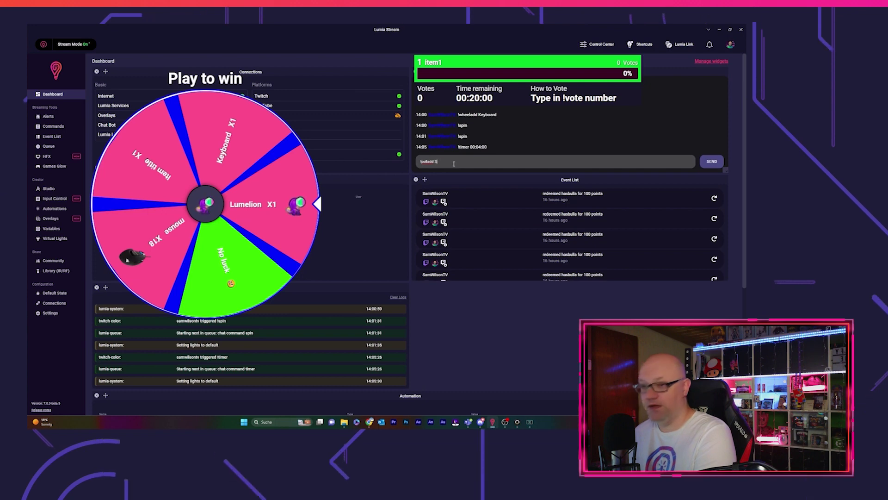
pyautogui.write('am')
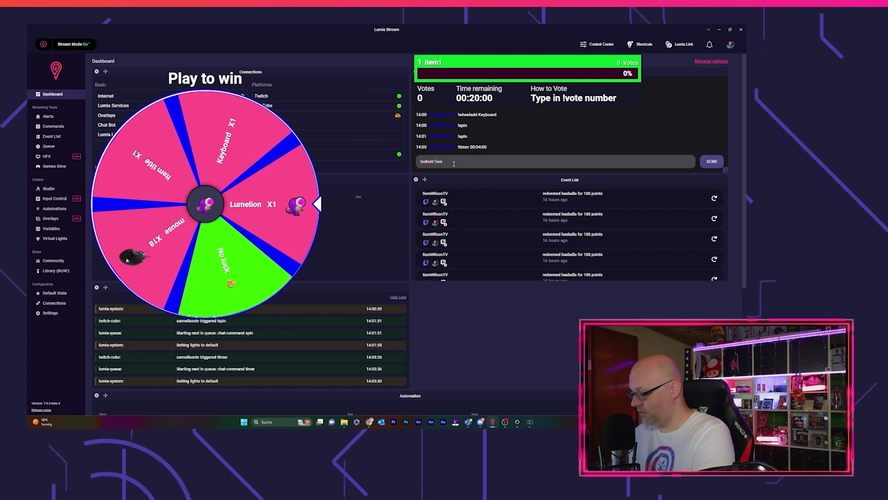
pyautogui.write(' is nice')
pyautogui.press('Return')
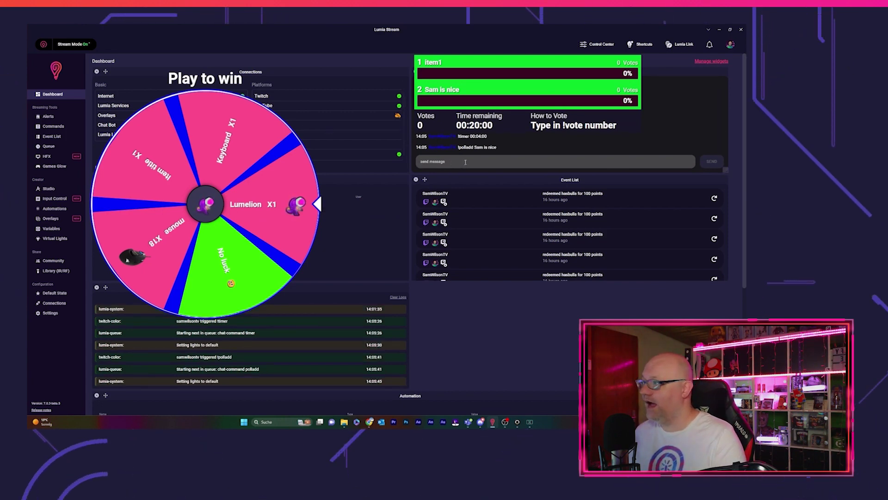
pyautogui.click(465, 162)
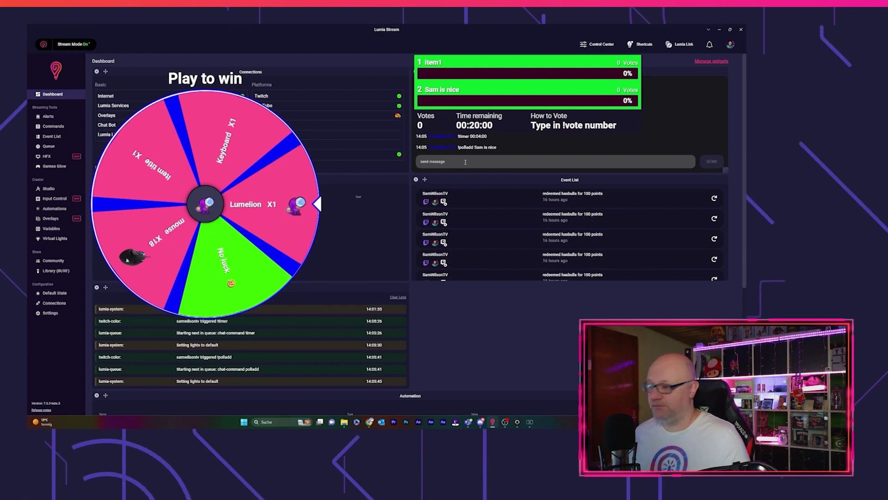
pyautogui.write('hi')
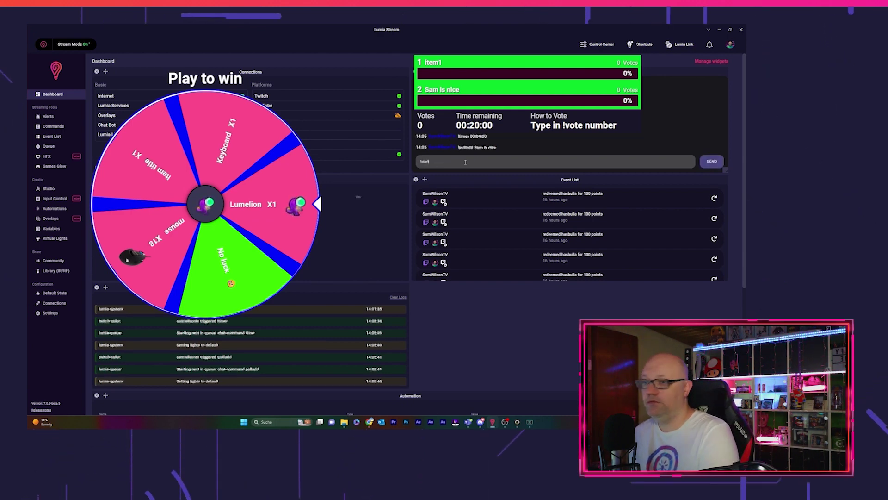
pyautogui.press('Return')
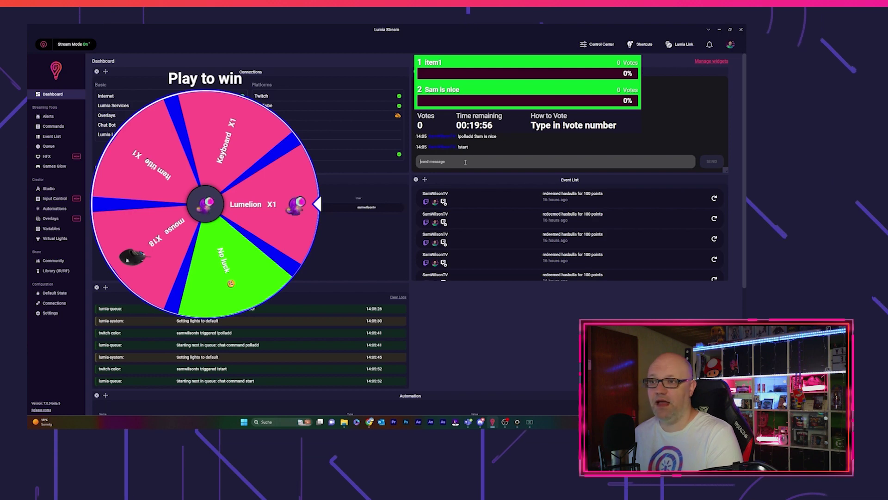
pyautogui.write('!vo')
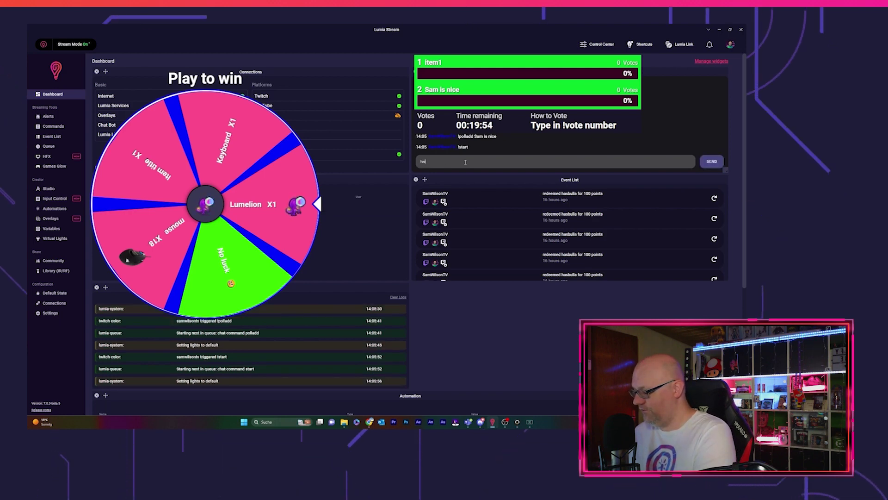
pyautogui.write('te 2')
pyautogui.press('Return')
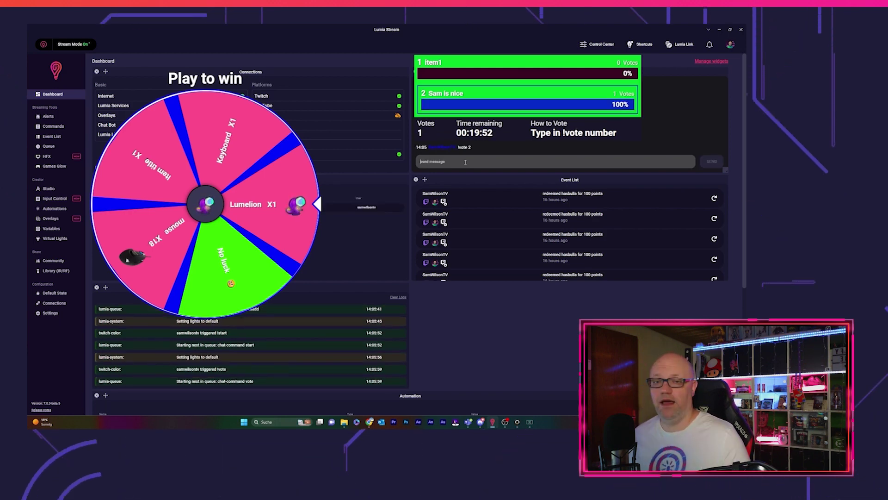